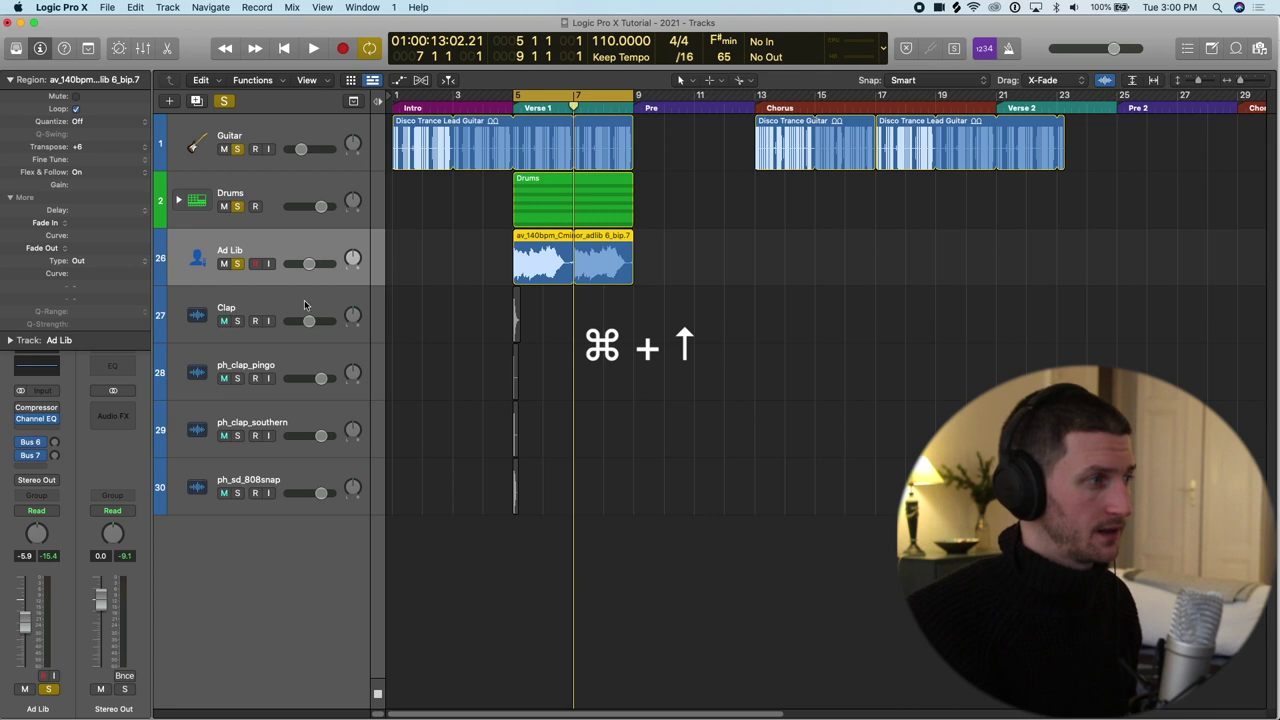
Delete the Clap, ph_clap_pingo, ph_clap_southern and ph_sd_808snap tracks from the project.
{"action": "left_click", "coordinate": [308, 476], "text": "shift"}
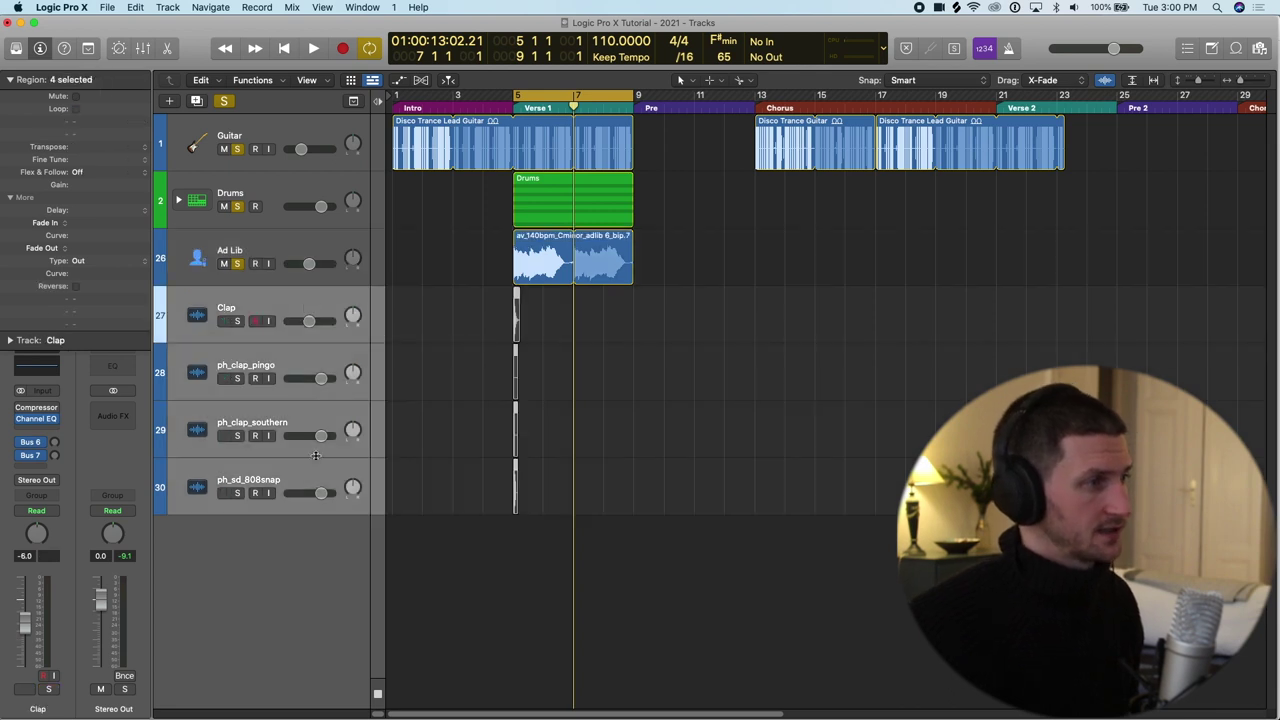
{"action": "key", "text": "super+BackSpace"}
{"action": "key", "text": "Return"}
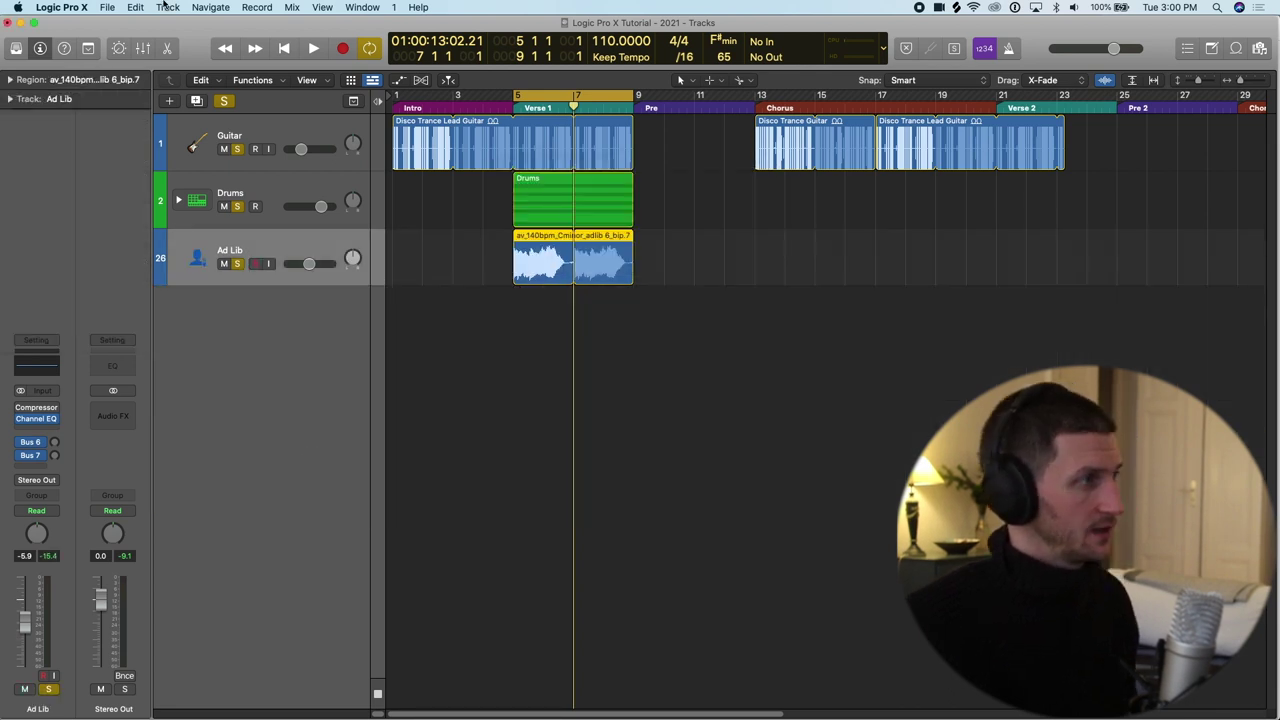
Add a new software instrument track and replace its Retro Synth with Quick Sampler (Single Sample).
{"action": "left_click", "coordinate": [167, 7]}
{"action": "left_click", "coordinate": [177, 50]}
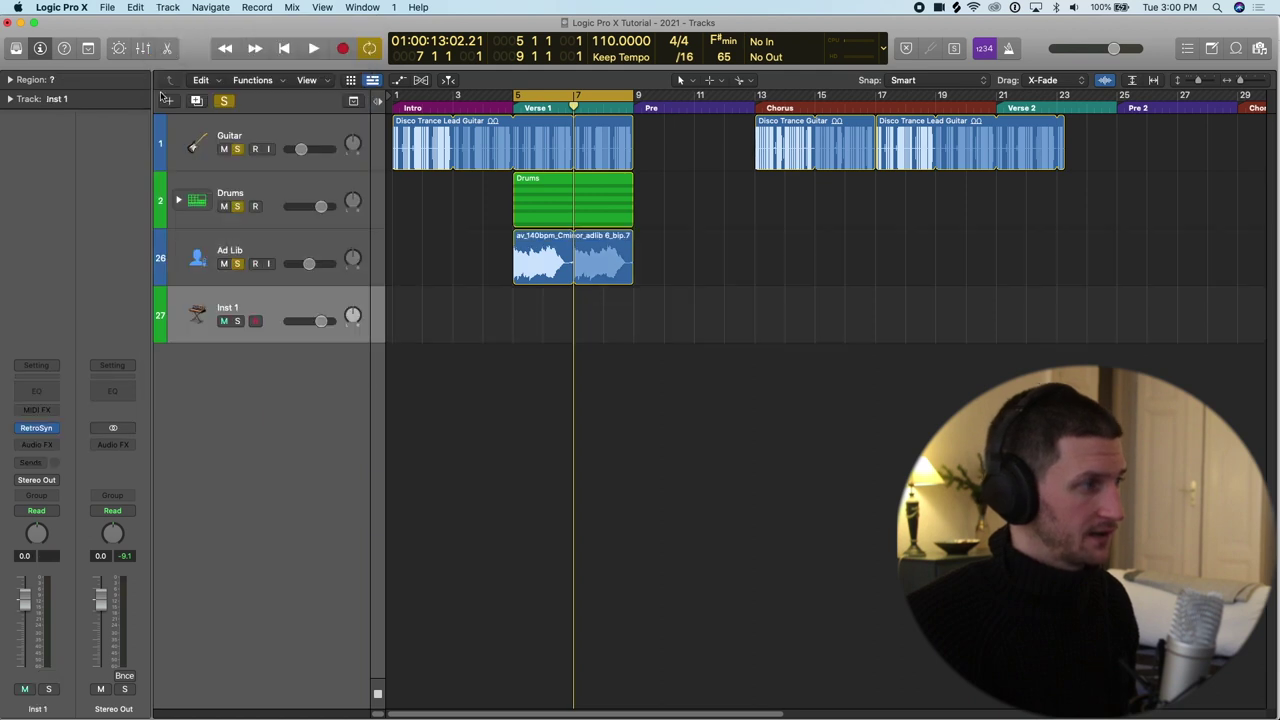
{"action": "left_click", "coordinate": [56, 430]}
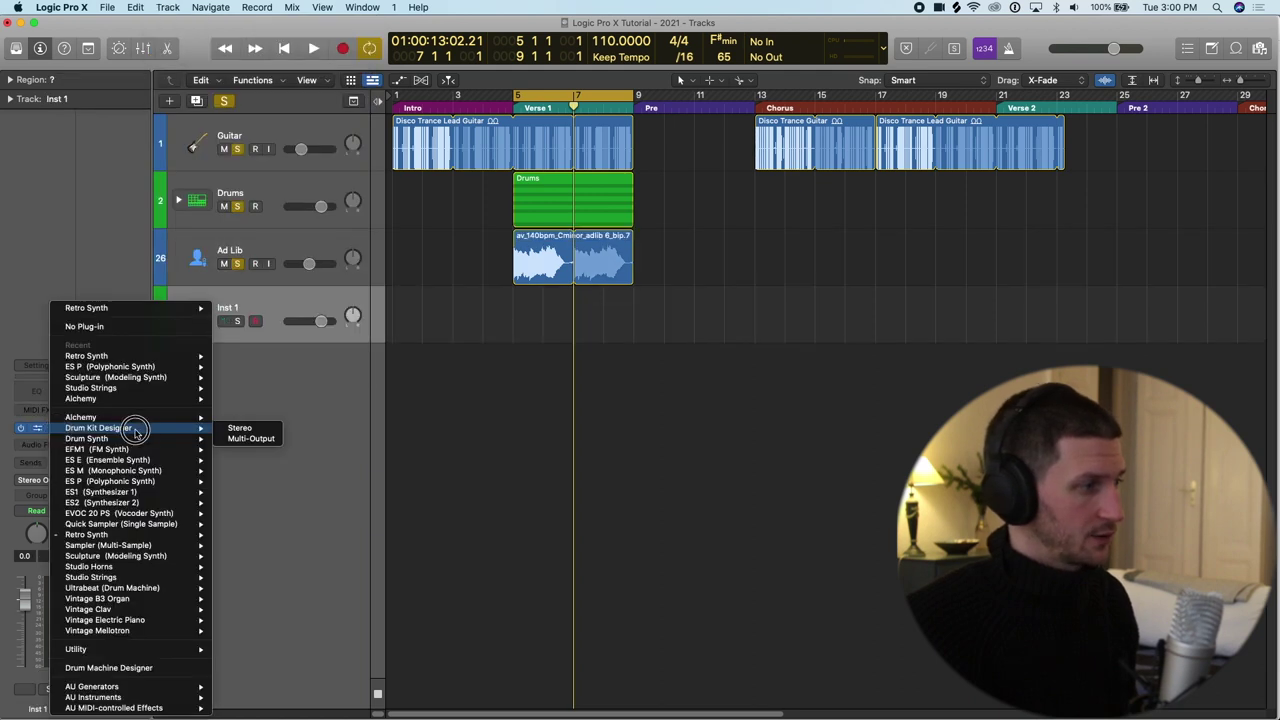
{"action": "mouse_move", "coordinate": [160, 557]}
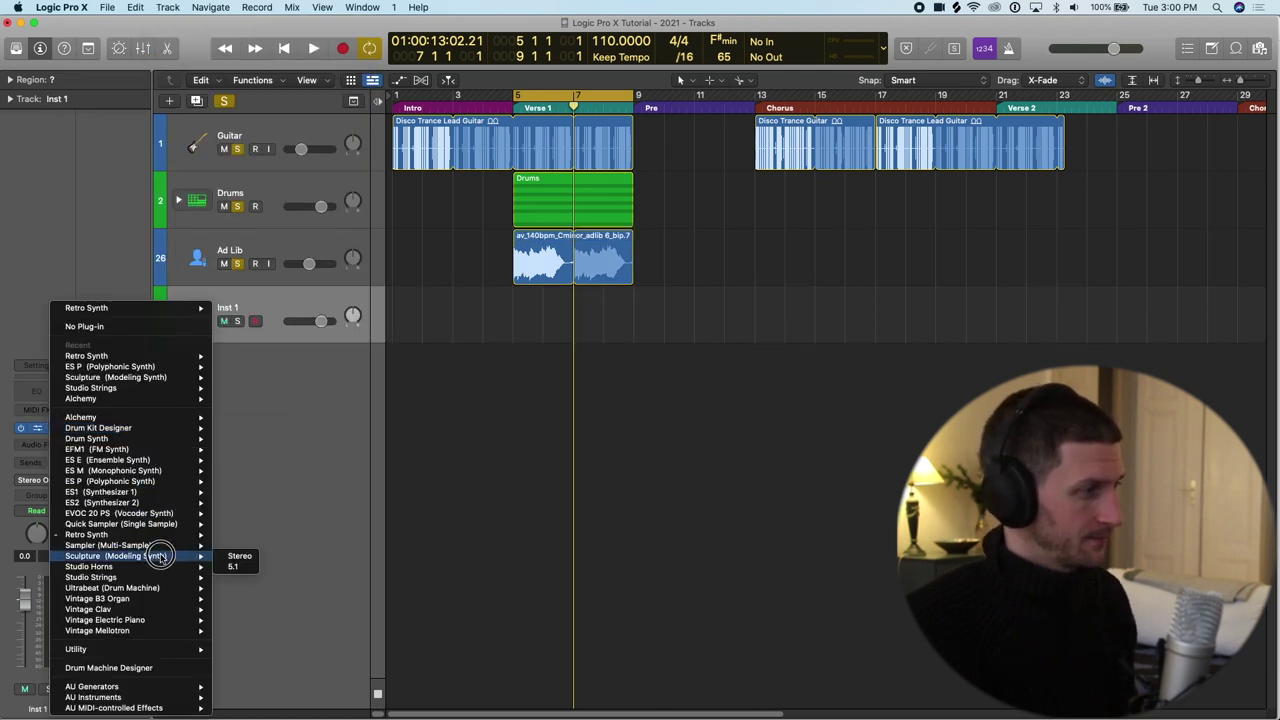
{"action": "mouse_move", "coordinate": [200, 525]}
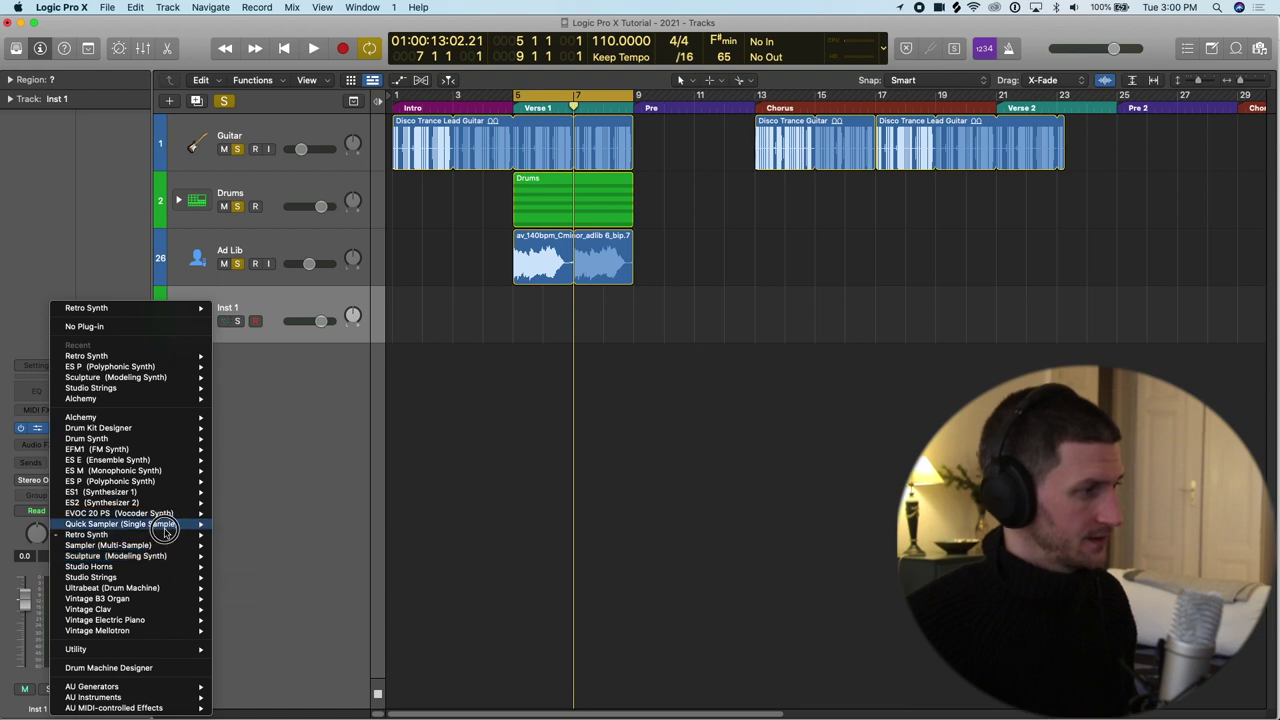
{"action": "left_click", "coordinate": [232, 525]}
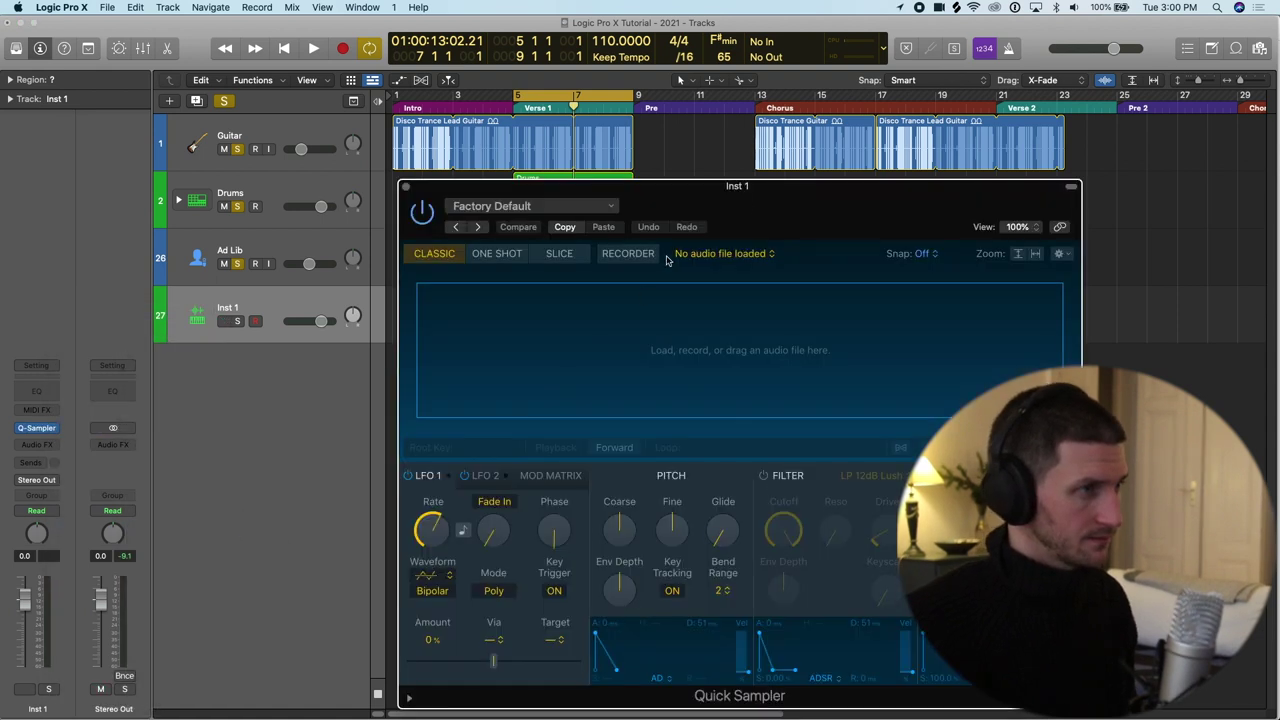
Audition samples in the Adlibs folder, load av_140bpm_Cminor_adlib 2_bip.wav into Quick Sampler and close the plug-in window.
{"action": "left_click_drag", "start_coordinate": [766, 185], "coordinate": [681, 108]}
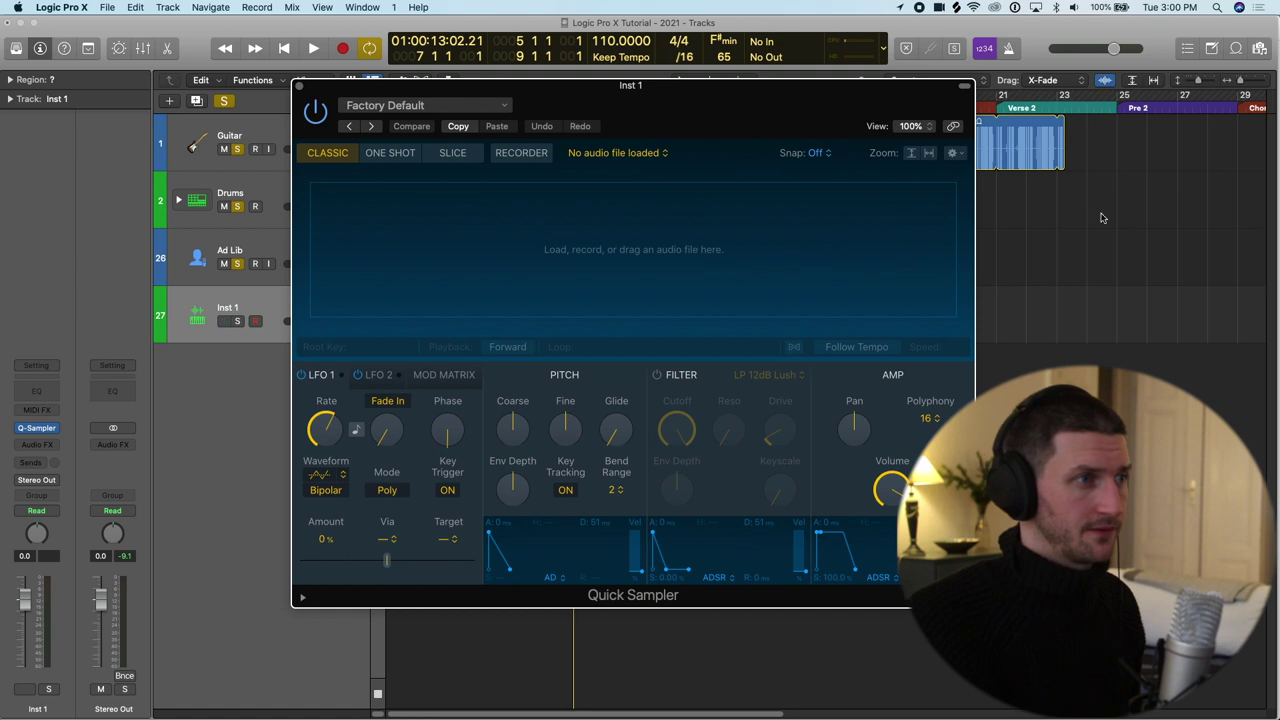
{"action": "left_click_drag", "start_coordinate": [803, 112], "coordinate": [662, 105]}
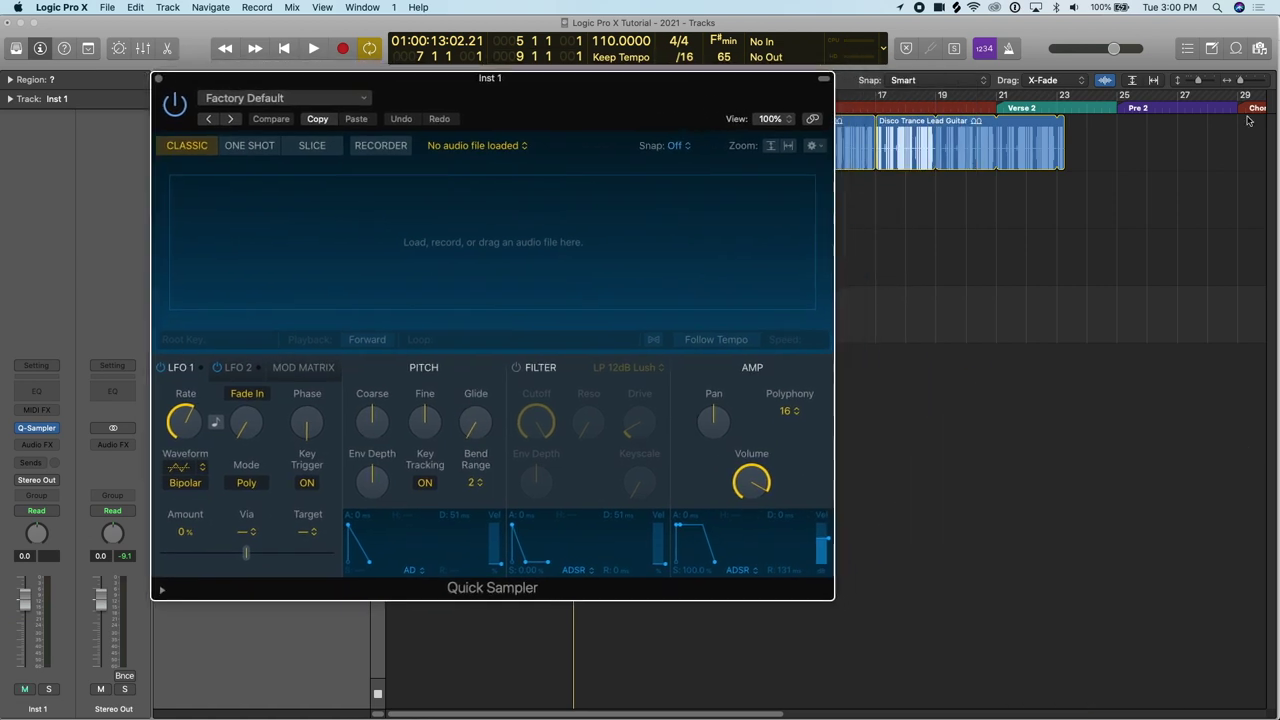
{"action": "key", "text": "f"}
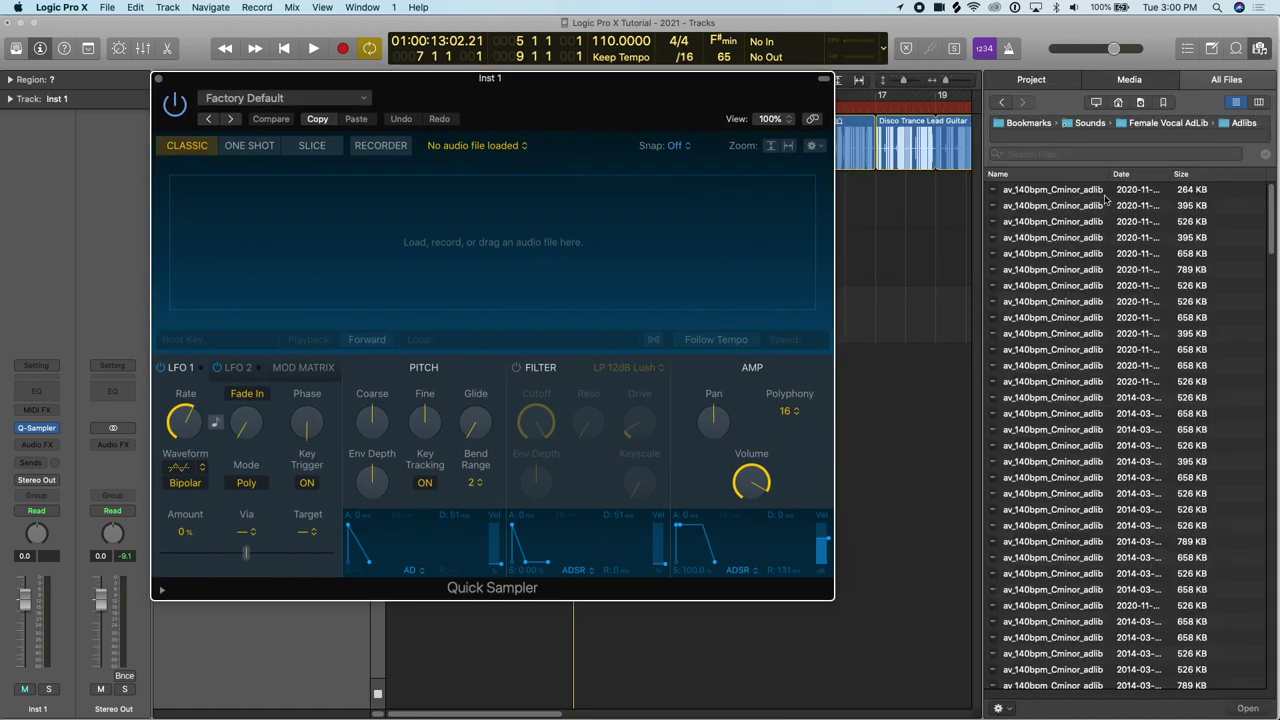
{"action": "left_click_drag", "start_coordinate": [564, 105], "coordinate": [577, 122]}
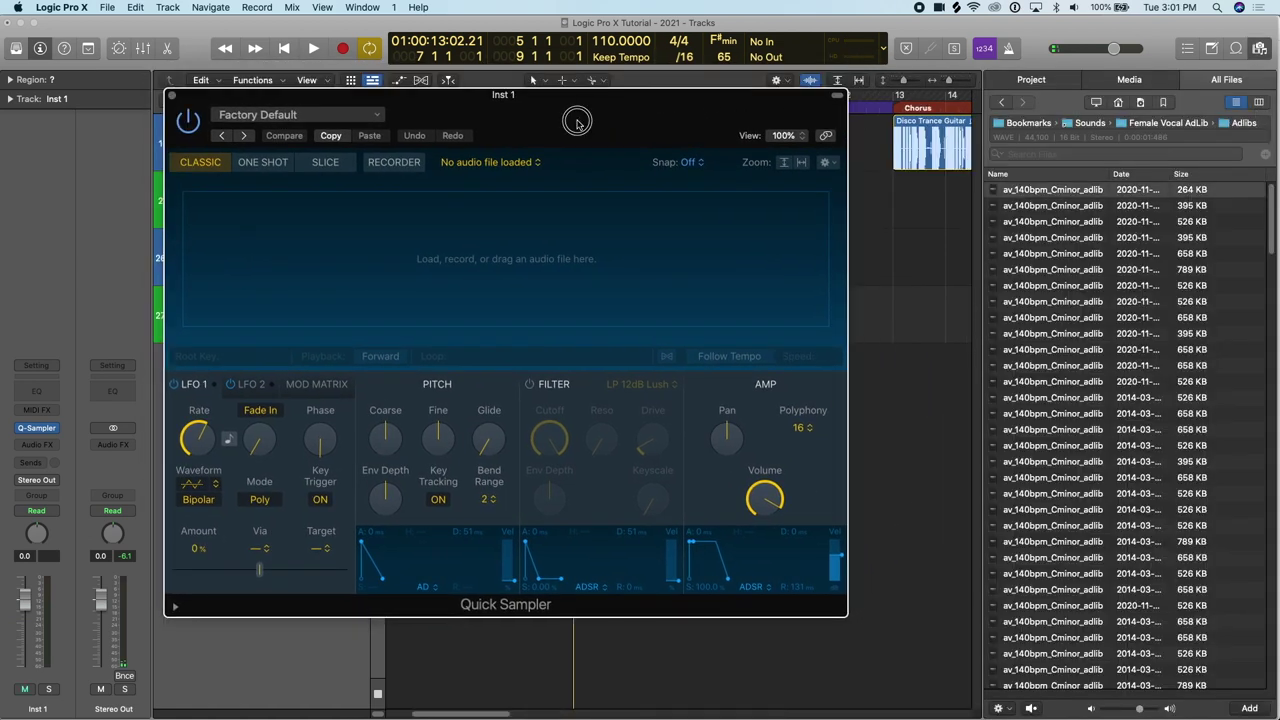
{"action": "left_click", "coordinate": [1042, 208]}
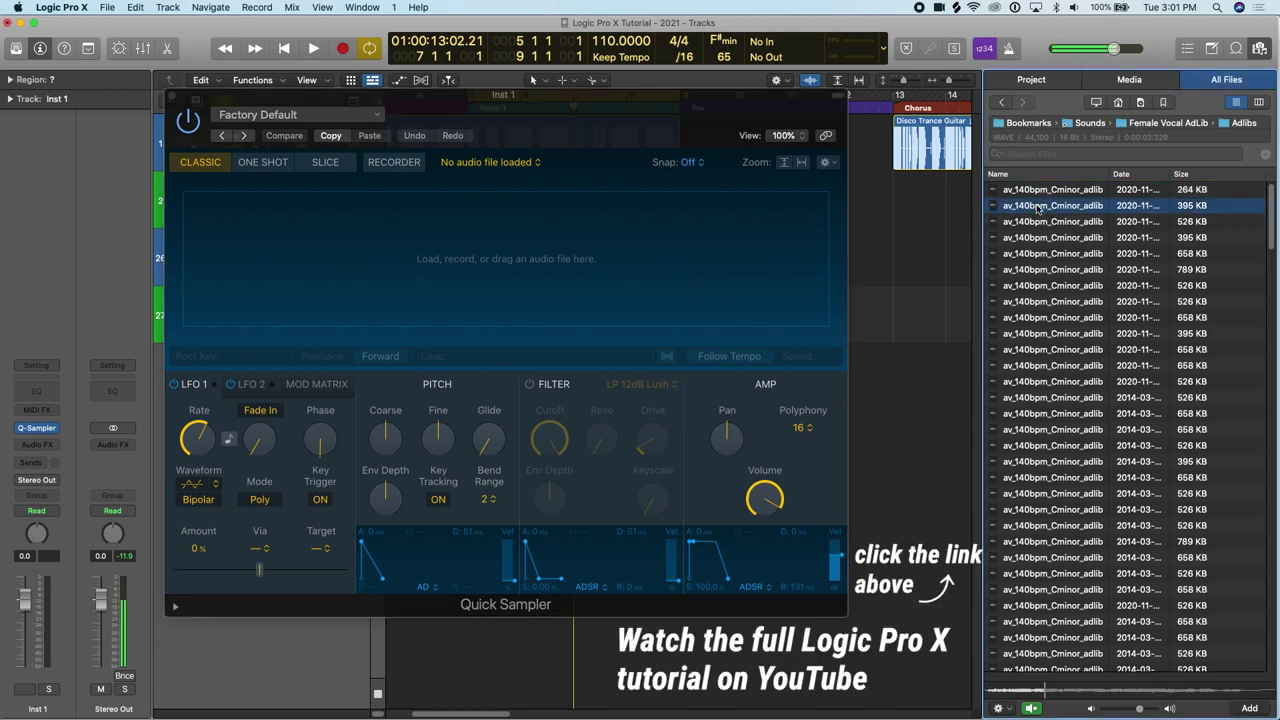
{"action": "left_click", "coordinate": [1046, 222]}
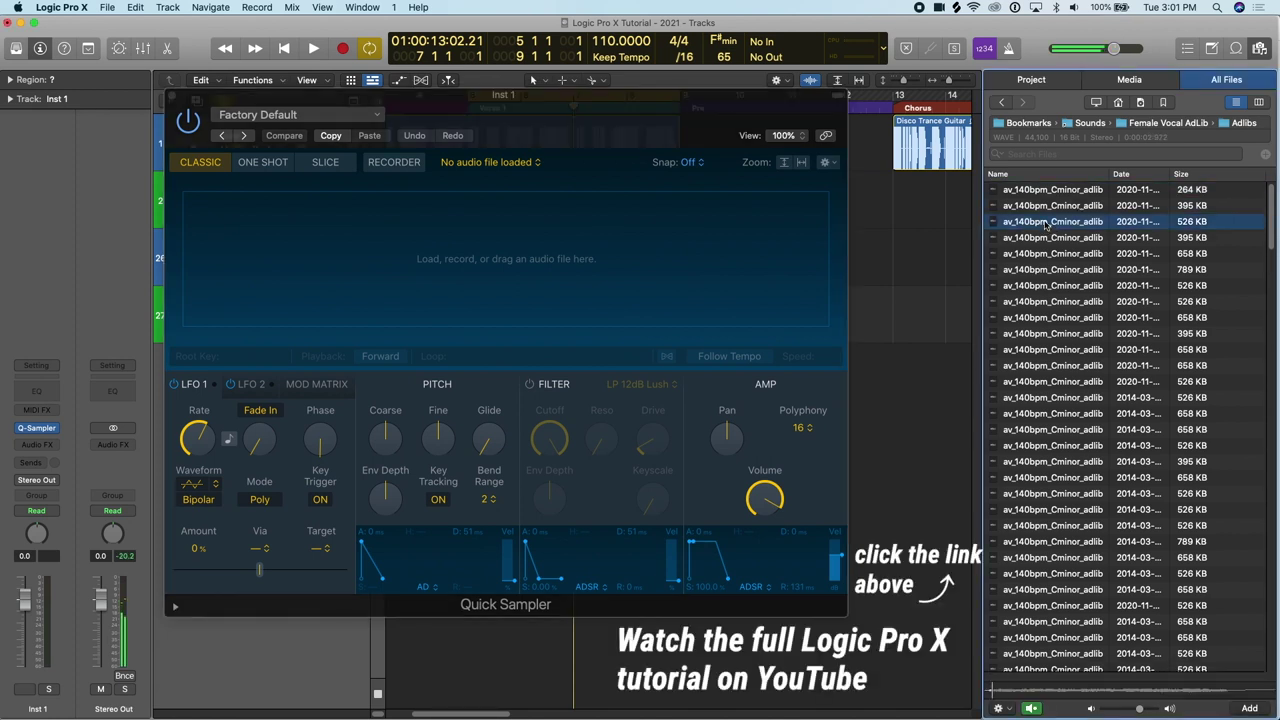
{"action": "left_click", "coordinate": [1045, 212]}
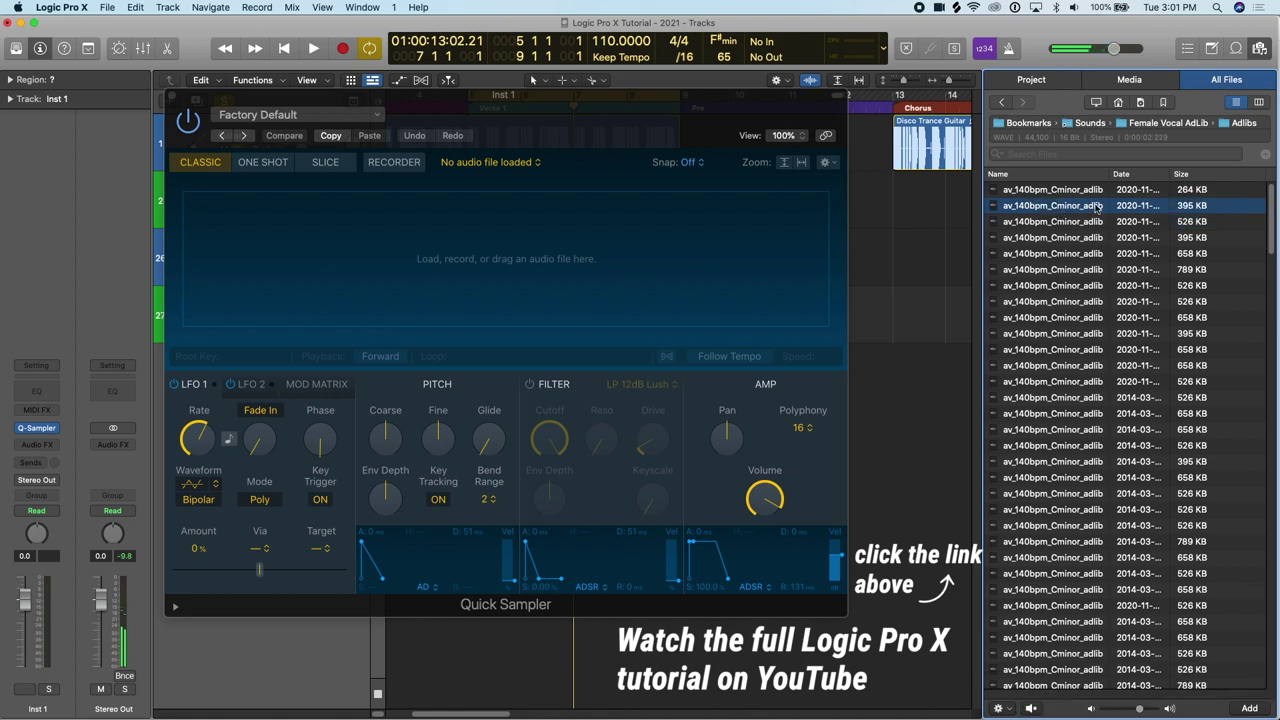
{"action": "left_click_drag", "start_coordinate": [1135, 207], "coordinate": [220, 296]}
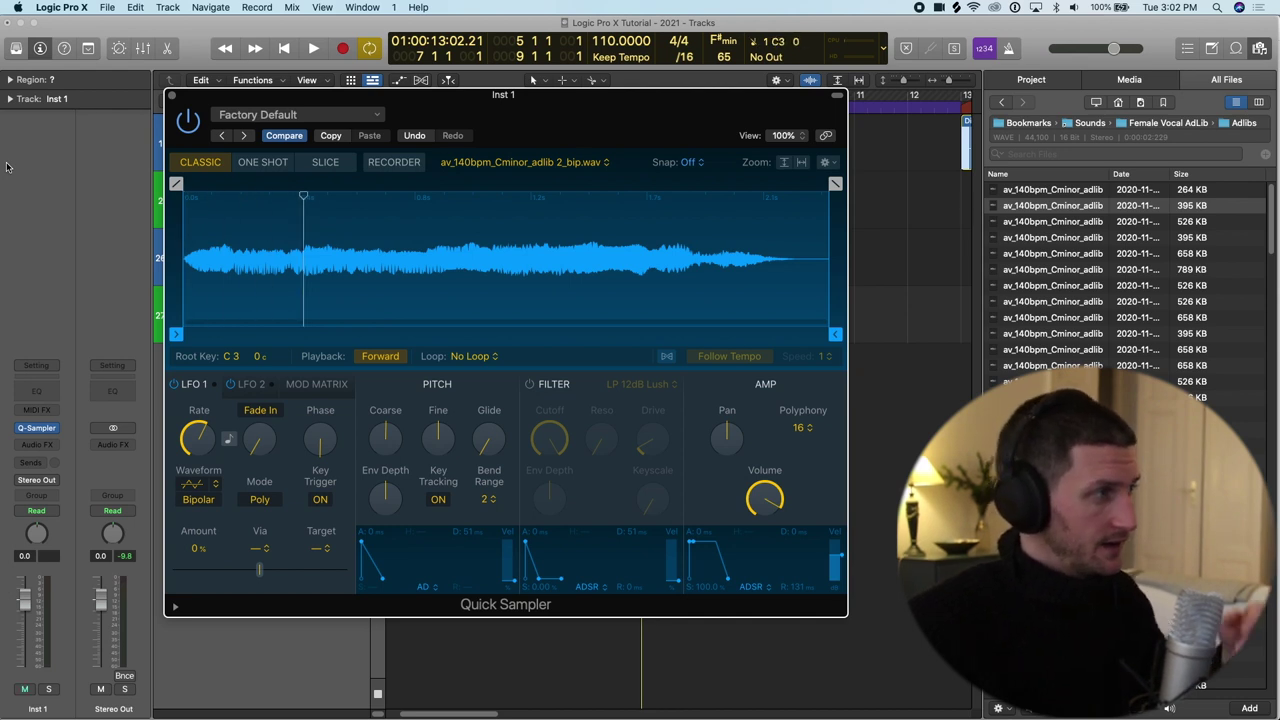
{"action": "left_click", "coordinate": [171, 97]}
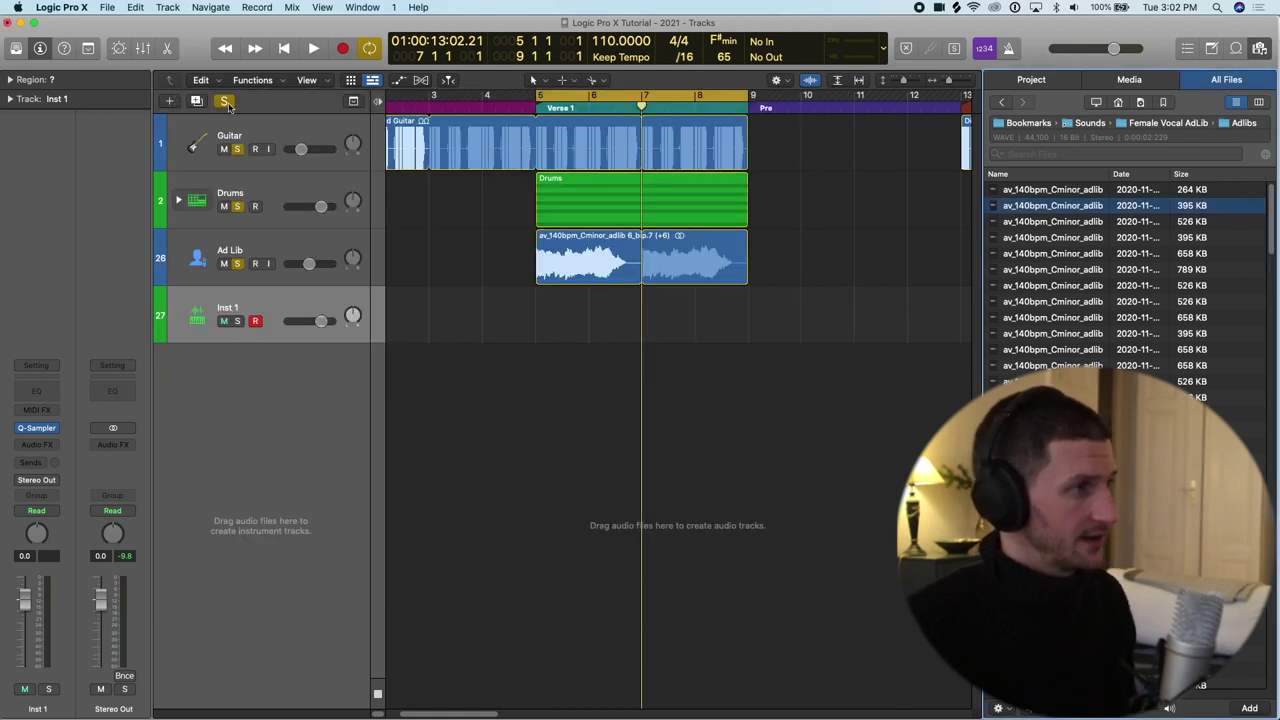
Clear the solo on all tracks and rename the new instrument track as Vocal Sample.
{"action": "left_click", "coordinate": [226, 101]}
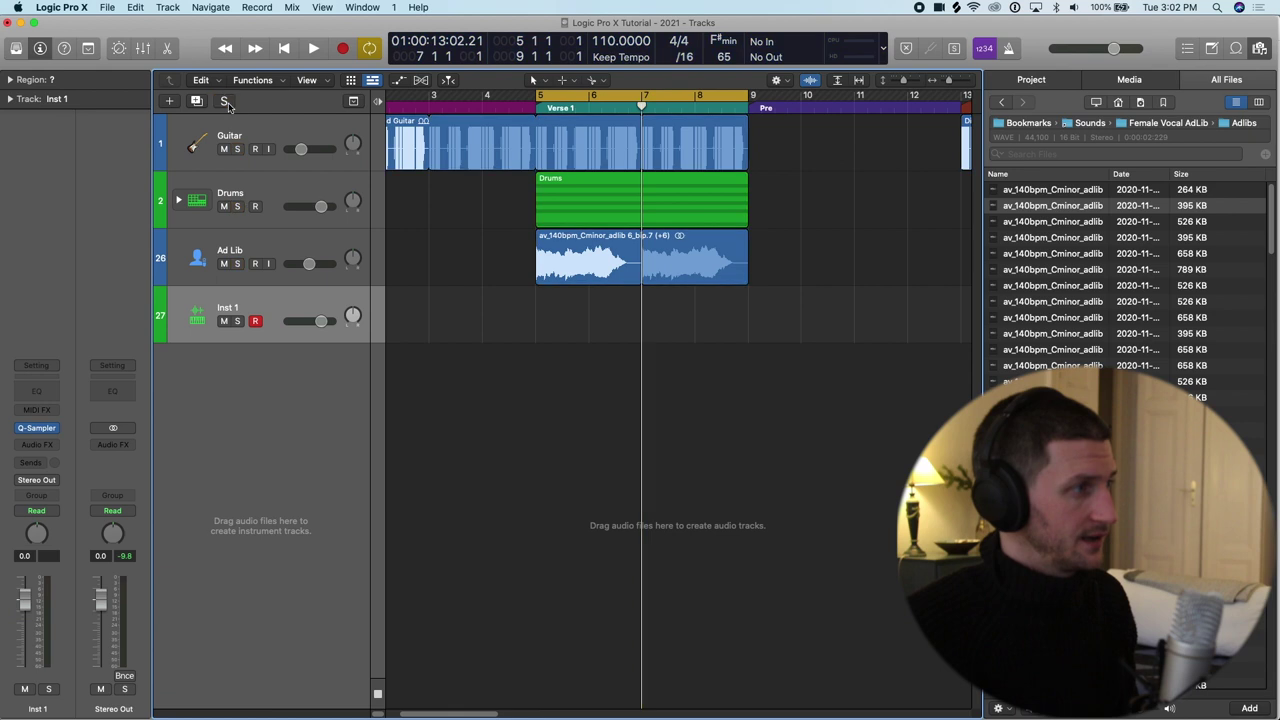
{"action": "double_click", "coordinate": [278, 308]}
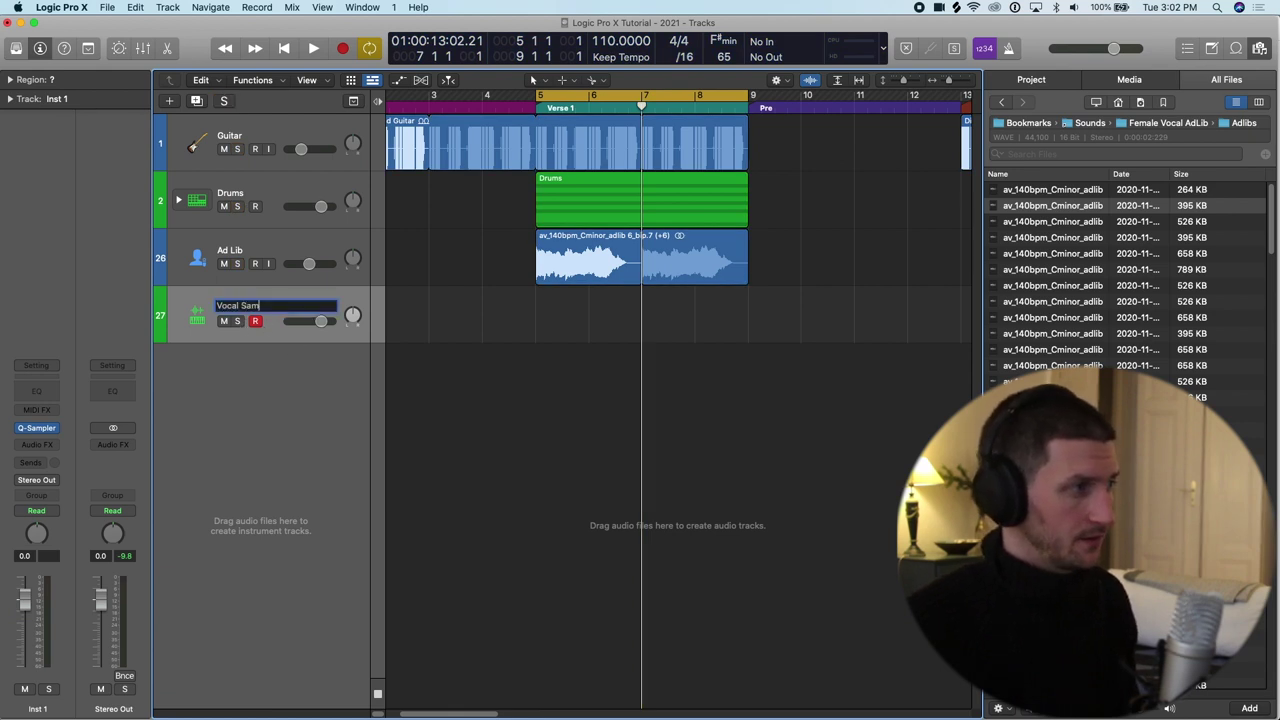
{"action": "type", "text": "Vocal Sample"}
{"action": "key", "text": "Return"}
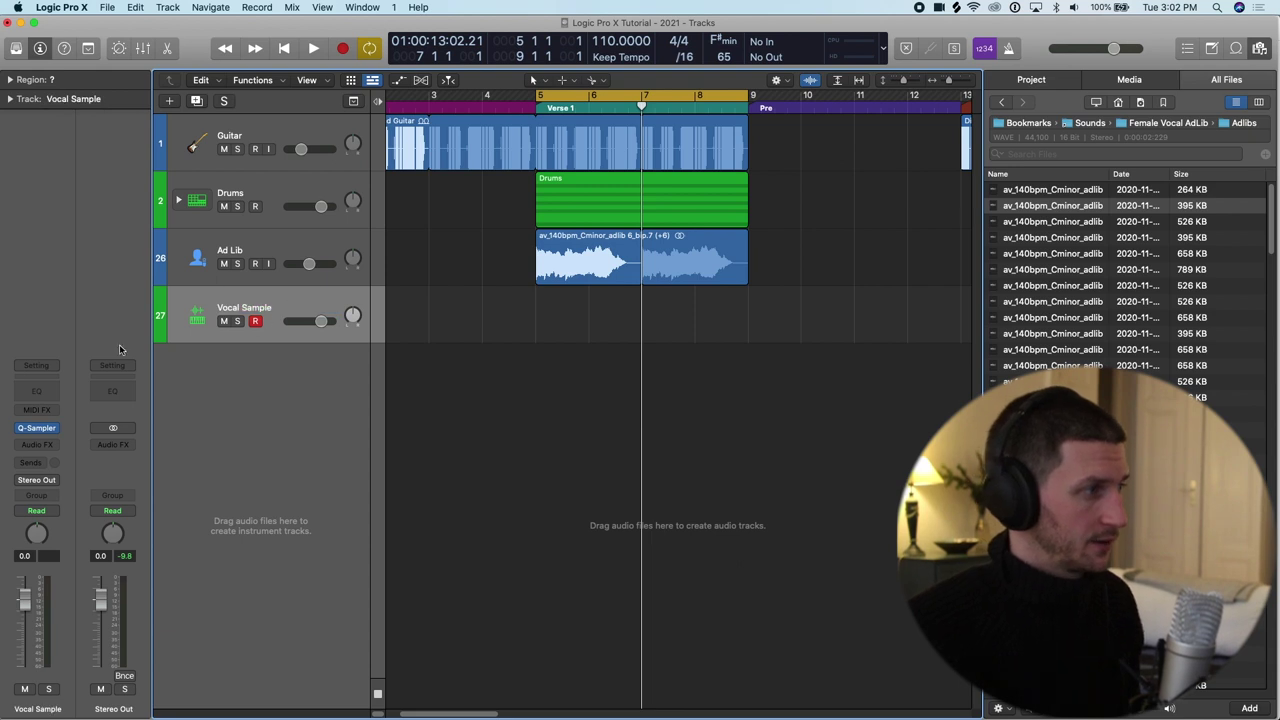
Reopen Quick Sampler and, in One Shot mode, trim the sample to start at 1.059 s and end at 1.346 s.
{"action": "left_click", "coordinate": [40, 428]}
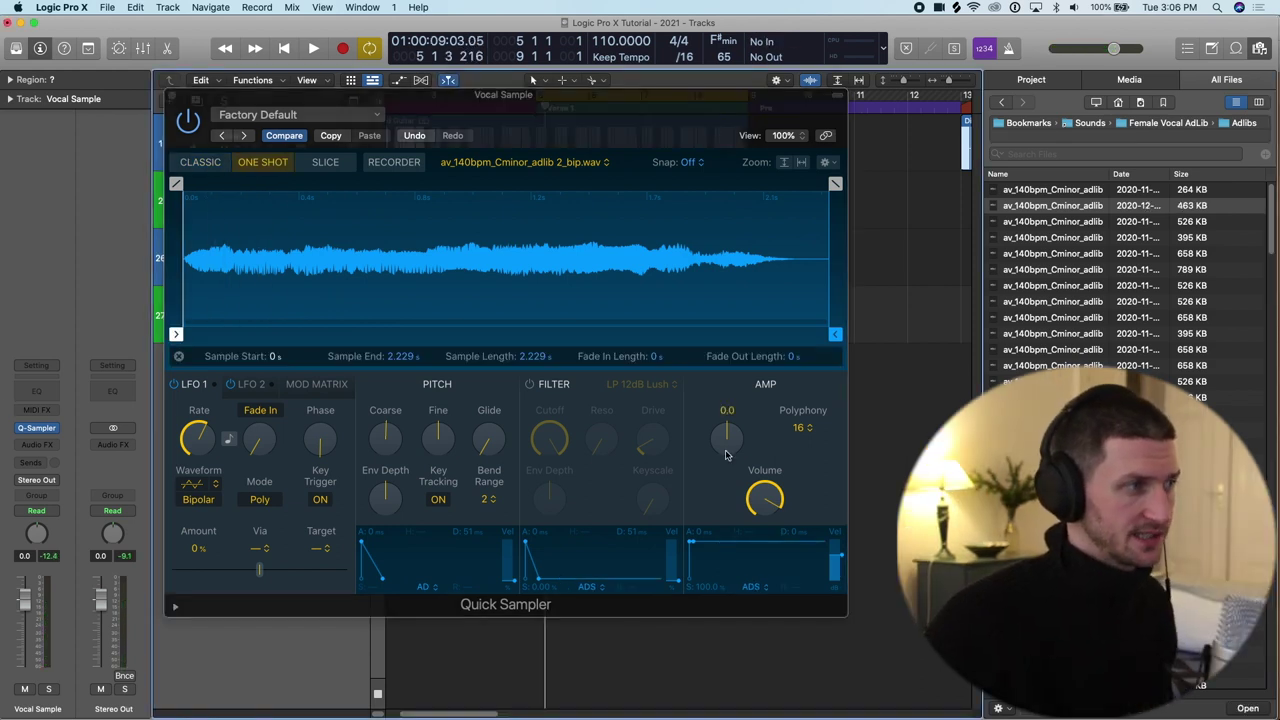
{"action": "left_click_drag", "start_coordinate": [175, 334], "coordinate": [385, 334]}
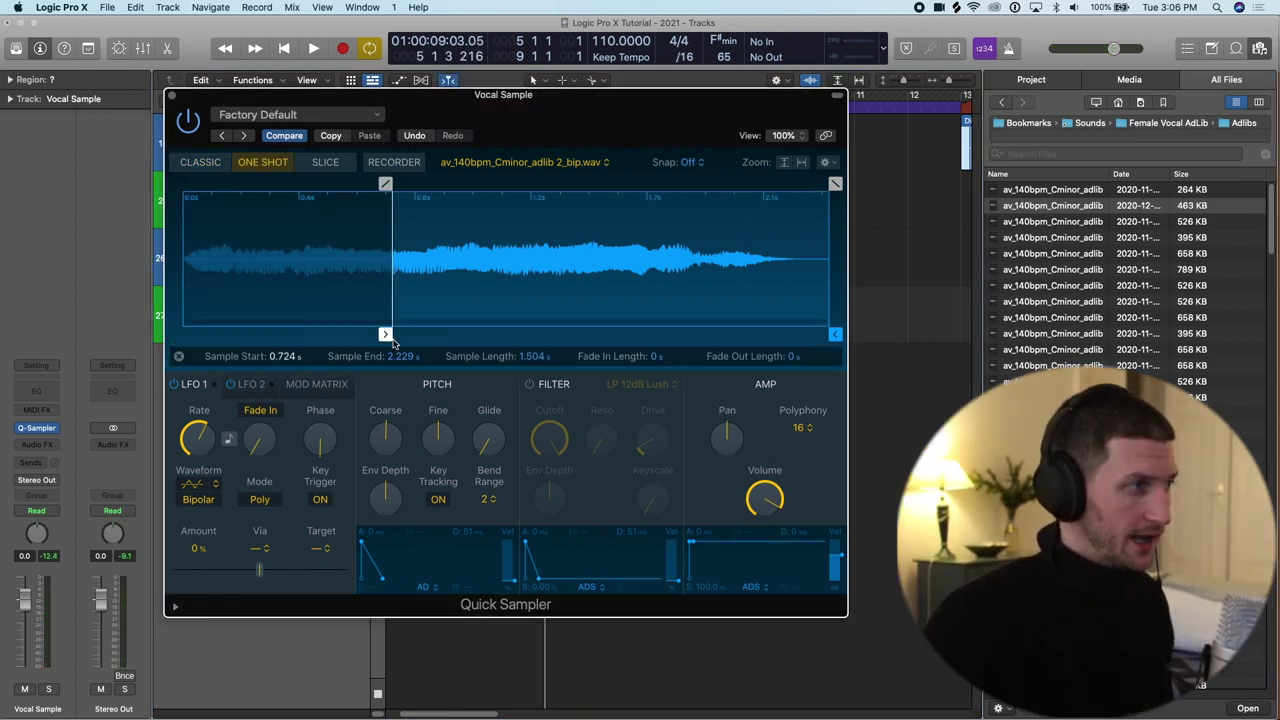
{"action": "left_click_drag", "start_coordinate": [834, 334], "coordinate": [567, 309]}
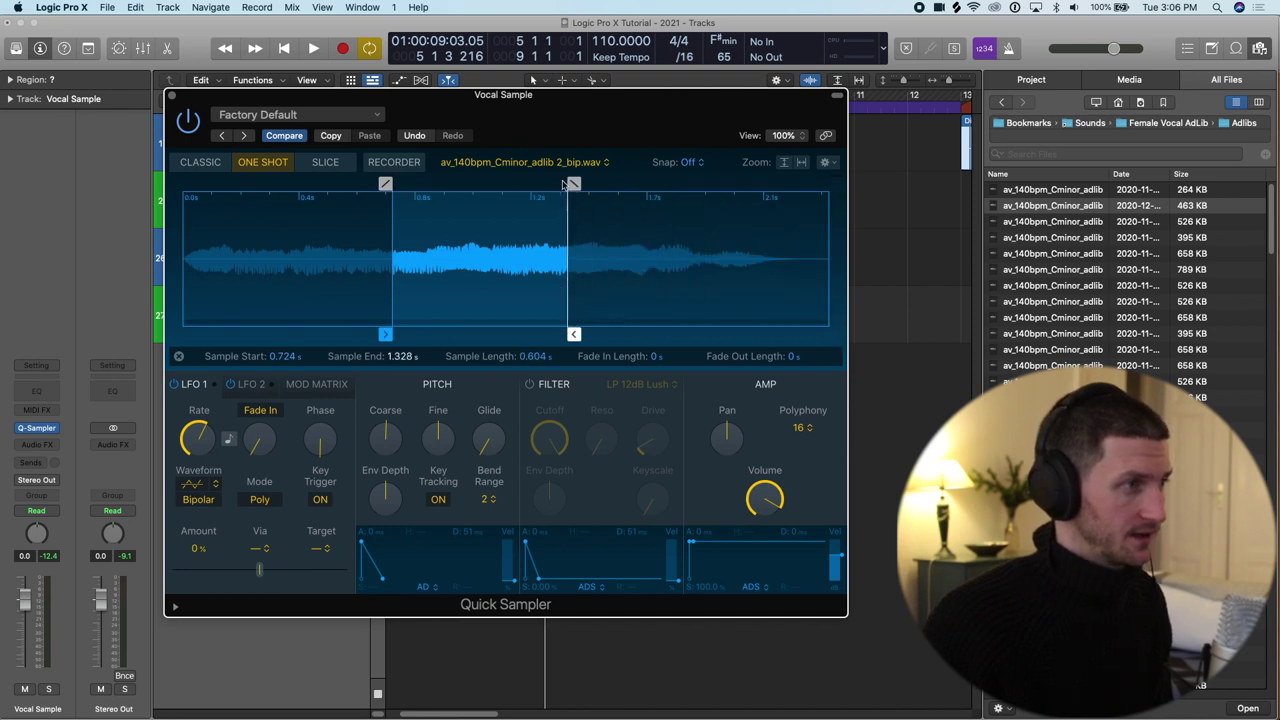
{"action": "mouse_move", "coordinate": [386, 335]}
{"action": "left_mouse_down"}
{"action": "mouse_move", "coordinate": [495, 336]}
{"action": "mouse_move", "coordinate": [483, 336]}
{"action": "left_mouse_up"}
{"action": "left_click_drag", "start_coordinate": [574, 336], "coordinate": [579, 335]}
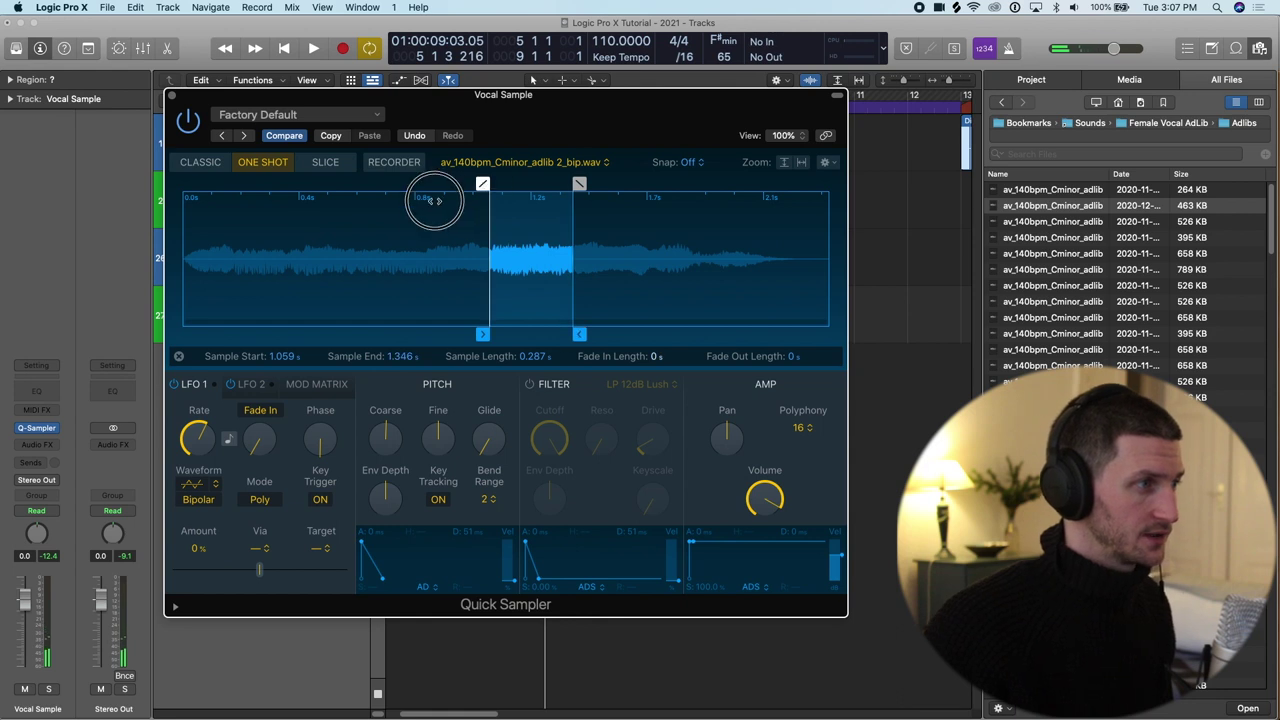
Try other trim ranges for the one-shot sample, finishing with the start at 0 s and the end at 2.057 s.
{"action": "left_click_drag", "start_coordinate": [482, 333], "coordinate": [406, 334]}
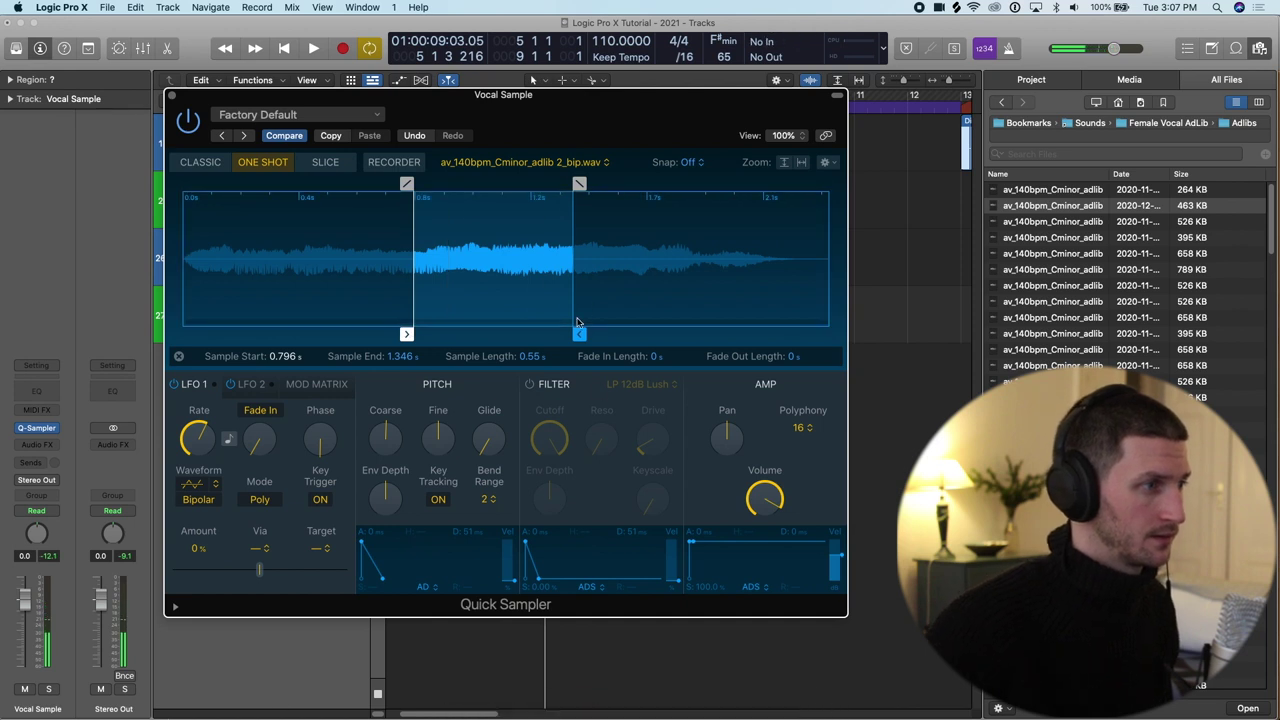
{"action": "left_click_drag", "start_coordinate": [579, 333], "coordinate": [785, 335]}
{"action": "left_click_drag", "start_coordinate": [406, 334], "coordinate": [645, 335]}
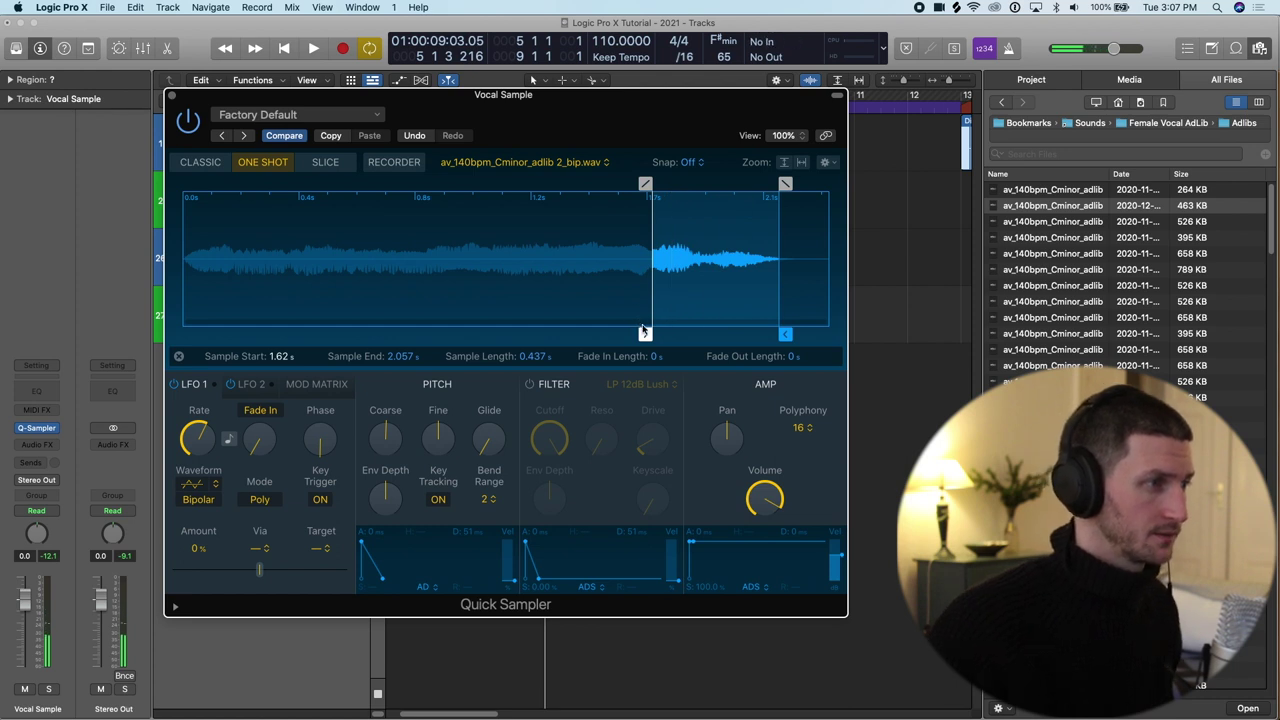
{"action": "left_click_drag", "start_coordinate": [643, 330], "coordinate": [8, 347]}
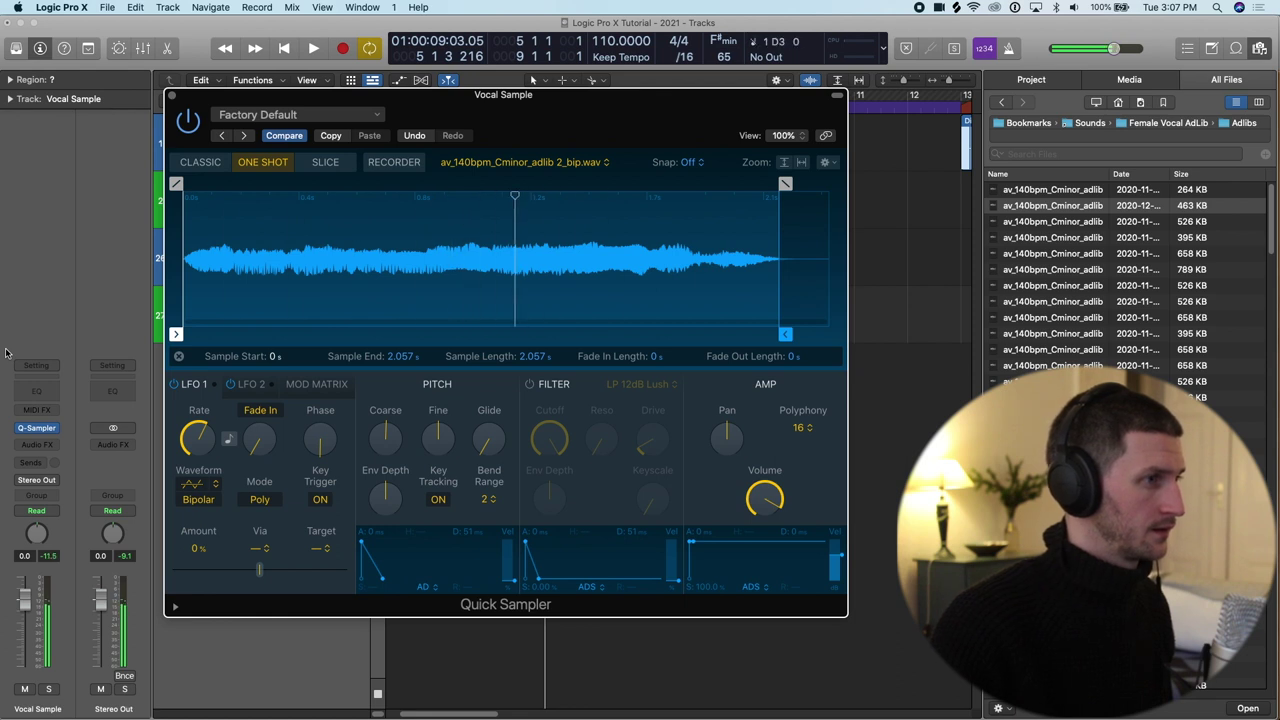
In Classic mode, shorten the sample to end at 0.777 s with a 0.034 s fade-in and 0.103 s fade-out, and close Quick Sampler.
{"action": "left_click", "coordinate": [194, 164]}
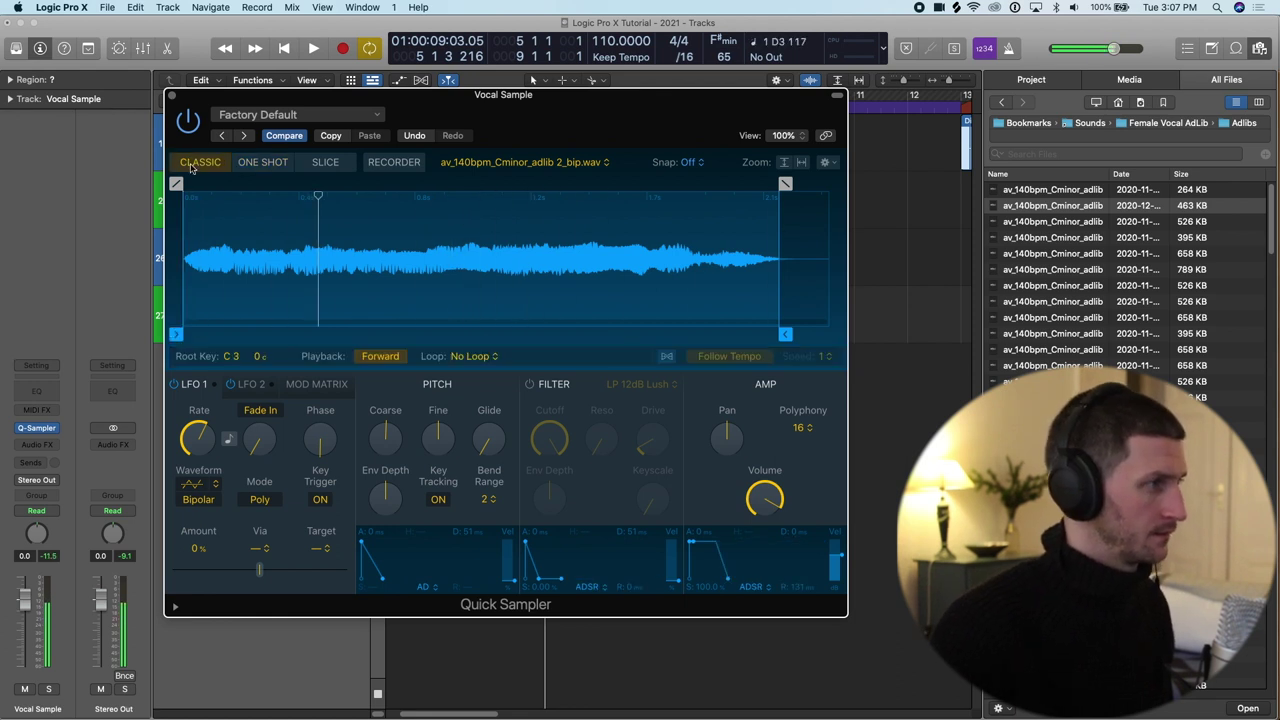
{"action": "mouse_move", "coordinate": [785, 215]}
{"action": "left_mouse_down"}
{"action": "mouse_move", "coordinate": [405, 213]}
{"action": "mouse_move", "coordinate": [385, 186]}
{"action": "left_mouse_up"}
{"action": "left_click_drag", "start_coordinate": [176, 184], "coordinate": [186, 186]}
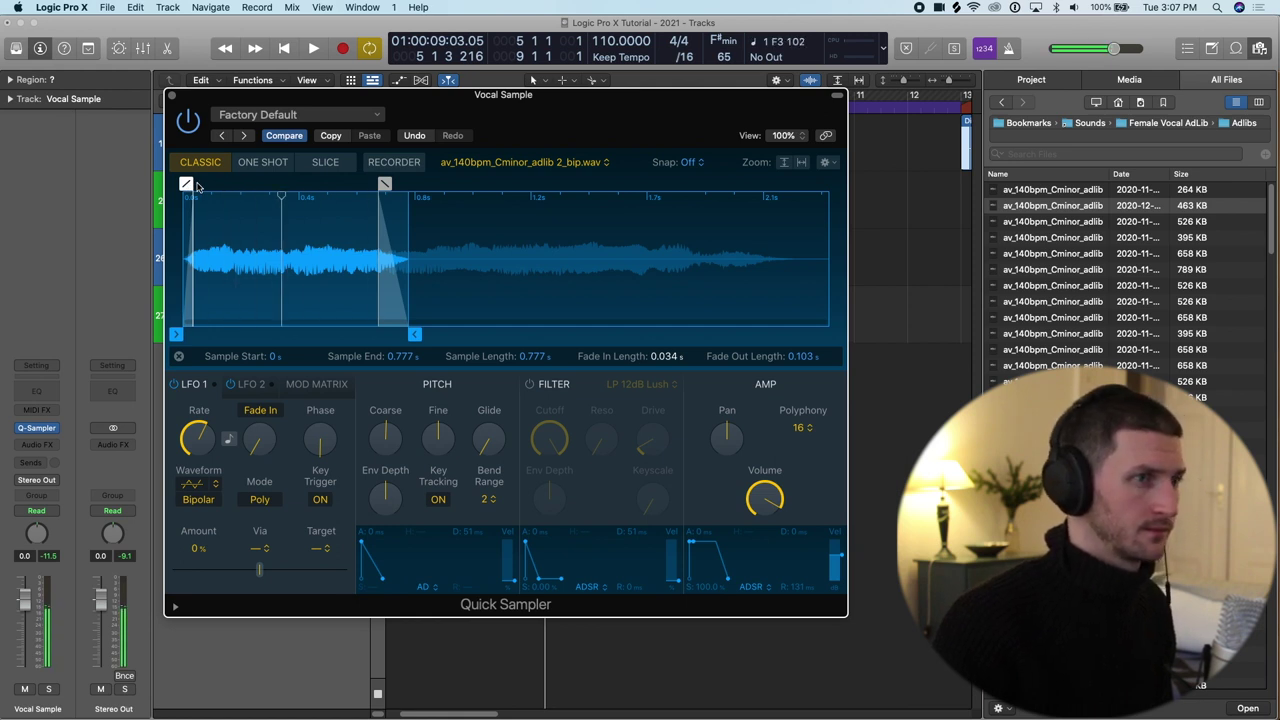
{"action": "left_click", "coordinate": [172, 96]}
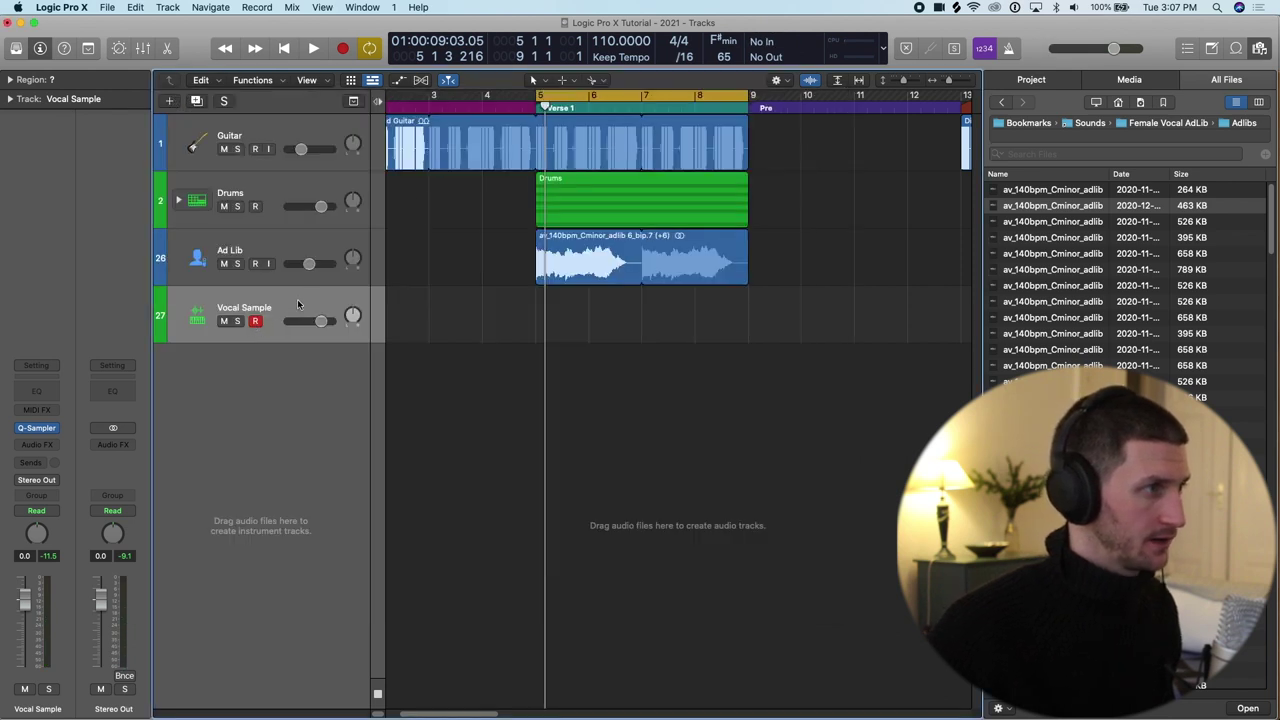
Move the playhead to bar 5 and play through the Verse 1 cycle to rehearse the vocal sample part.
{"action": "left_click_drag", "start_coordinate": [543, 108], "coordinate": [534, 110]}
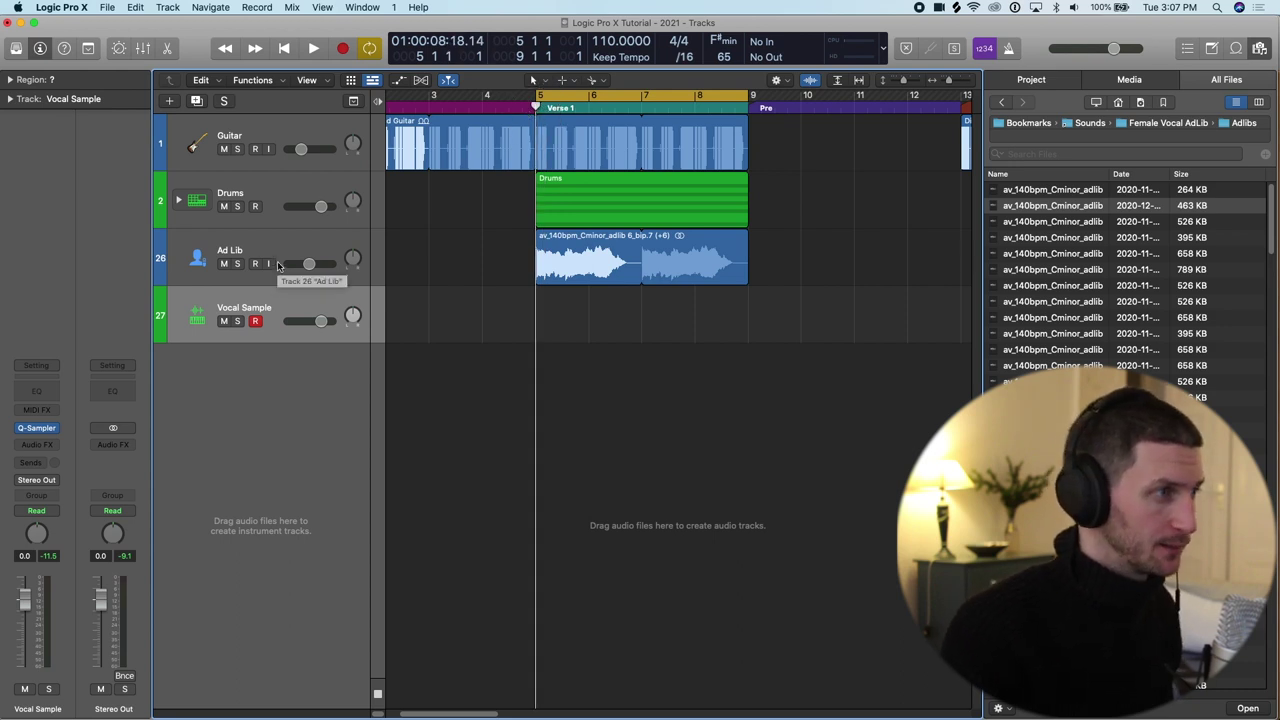
{"action": "key", "text": "space"}
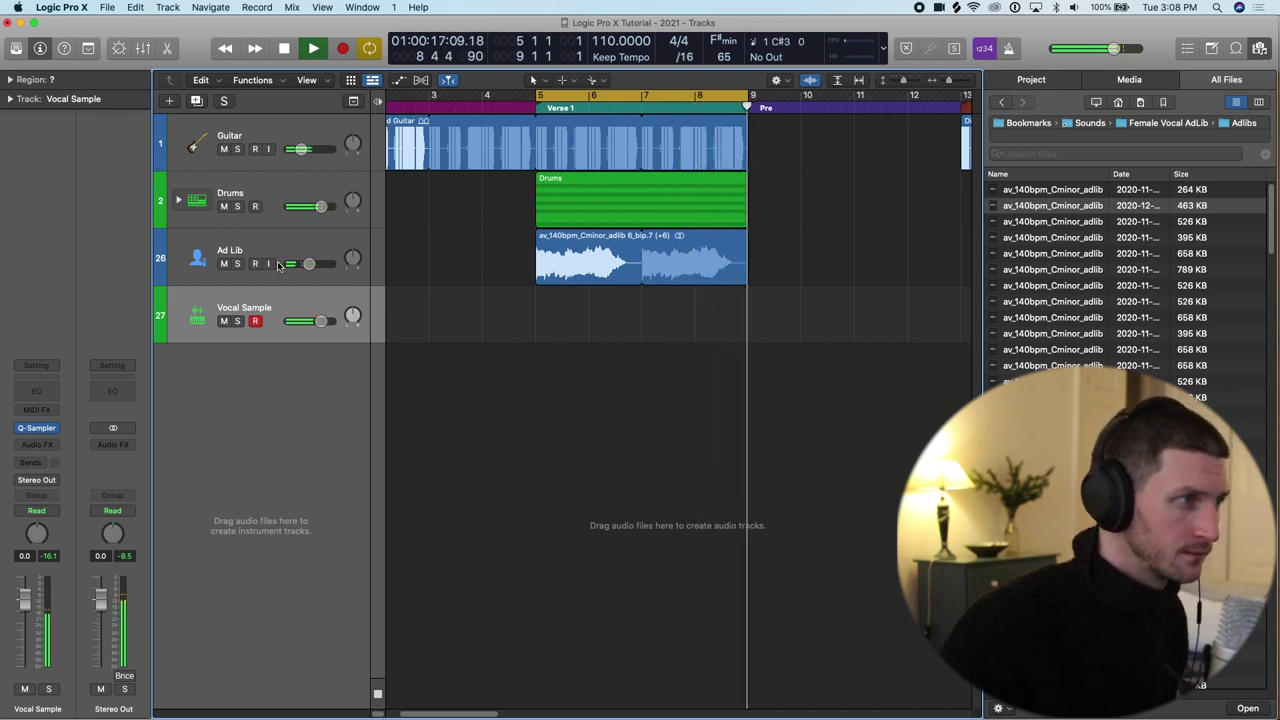
{"action": "key", "text": "space"}
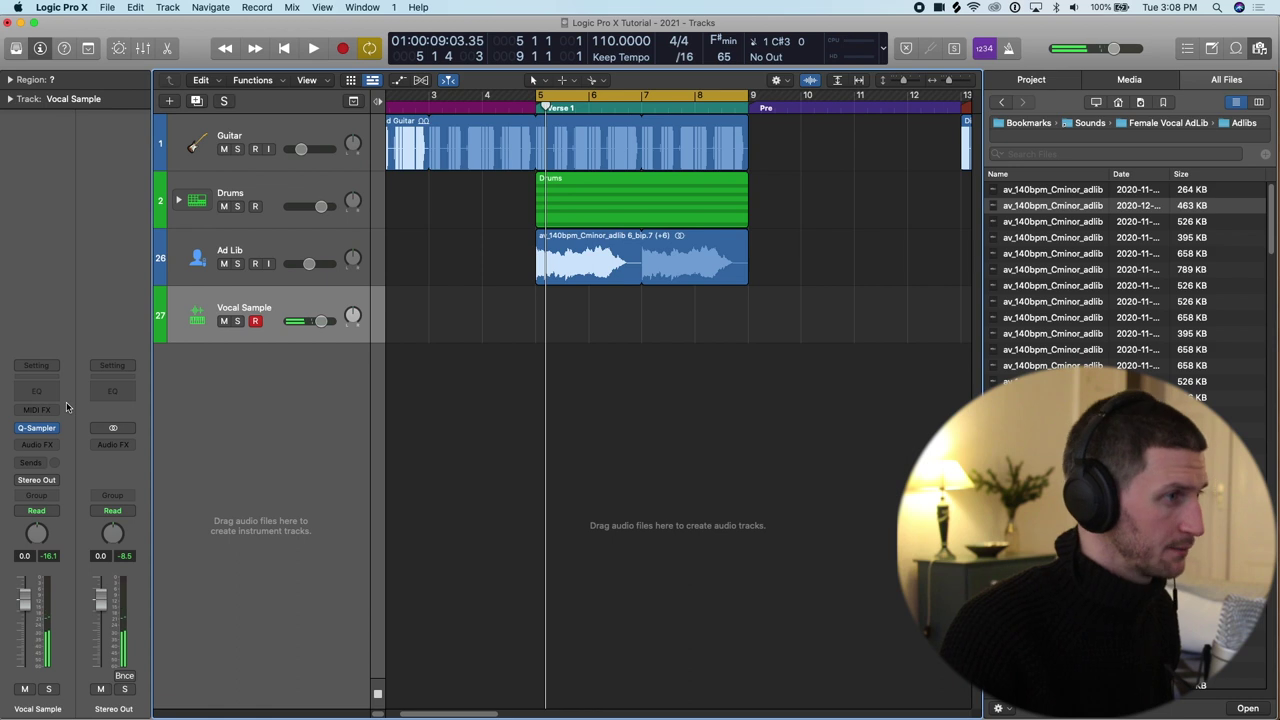
Record a MIDI part on the Vocal Sample track over the Verse 1 cycle and open the recorded region in the Piano Roll.
{"action": "key", "text": "r"}
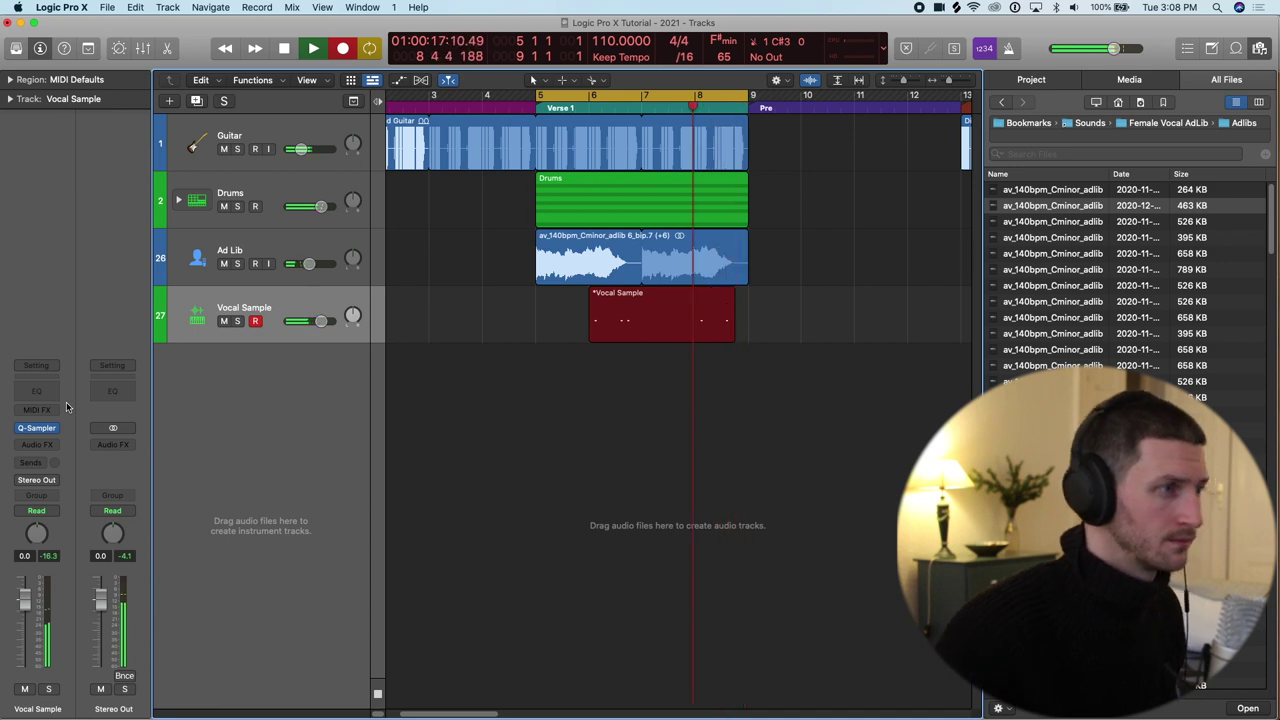
{"action": "key", "text": "space"}
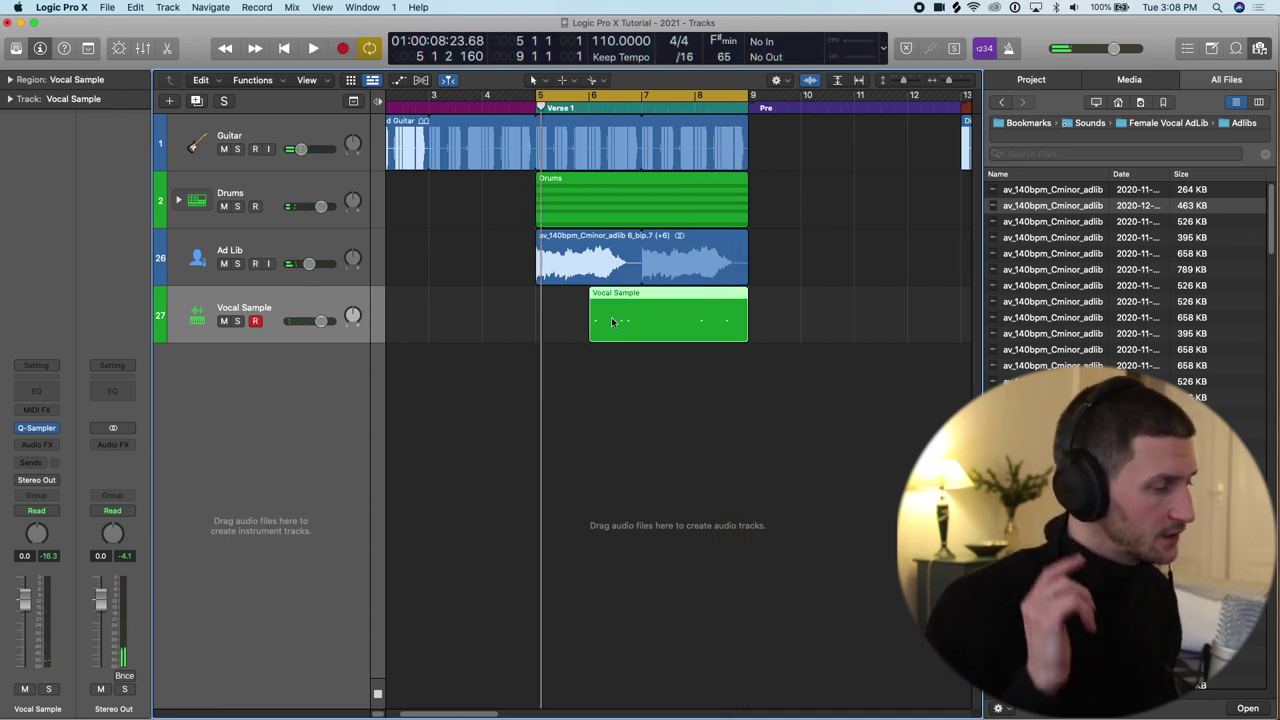
{"action": "double_click", "coordinate": [611, 317]}
{"action": "key", "text": "z"}
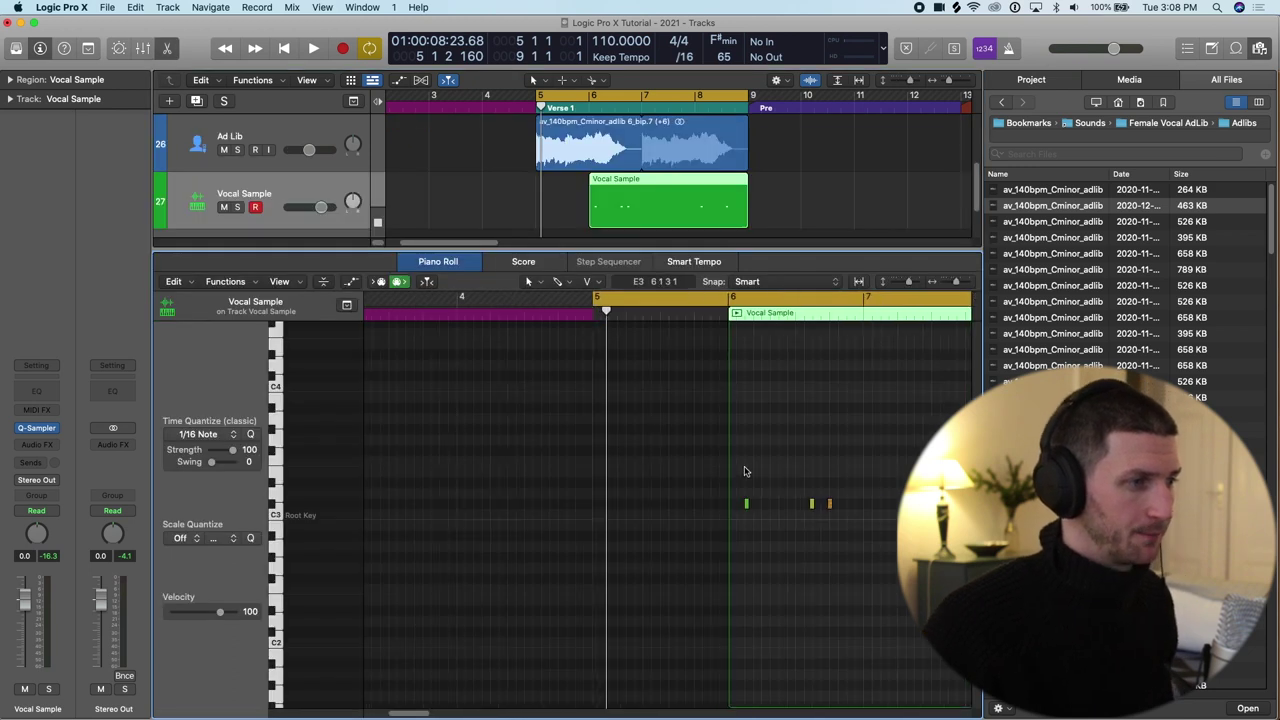
Select all notes in the Vocal Sample region and quantize them to 1/16 notes.
{"action": "key", "text": "super+Left"}
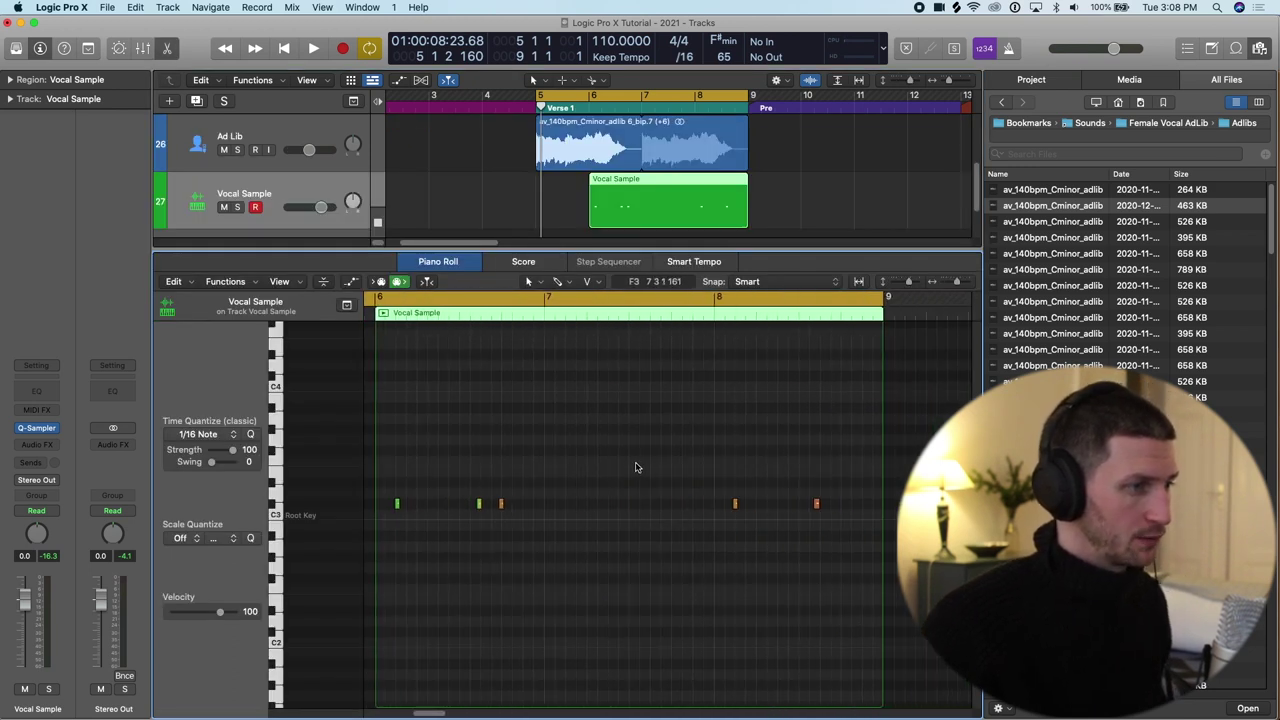
{"action": "scroll", "coordinate": [638, 465], "scroll_direction": "left", "scroll_amount": 3}
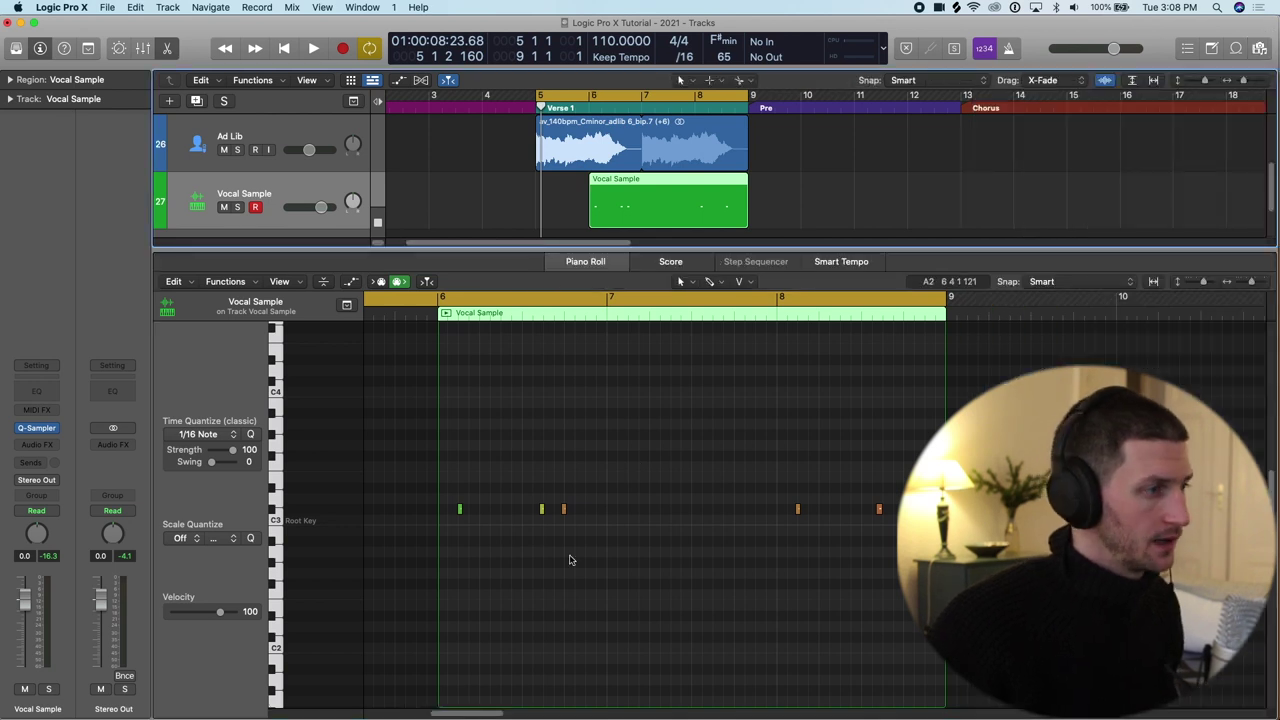
{"action": "scroll", "coordinate": [541, 533], "scroll_direction": "up", "scroll_amount": 2}
{"action": "left_click", "coordinate": [525, 548]}
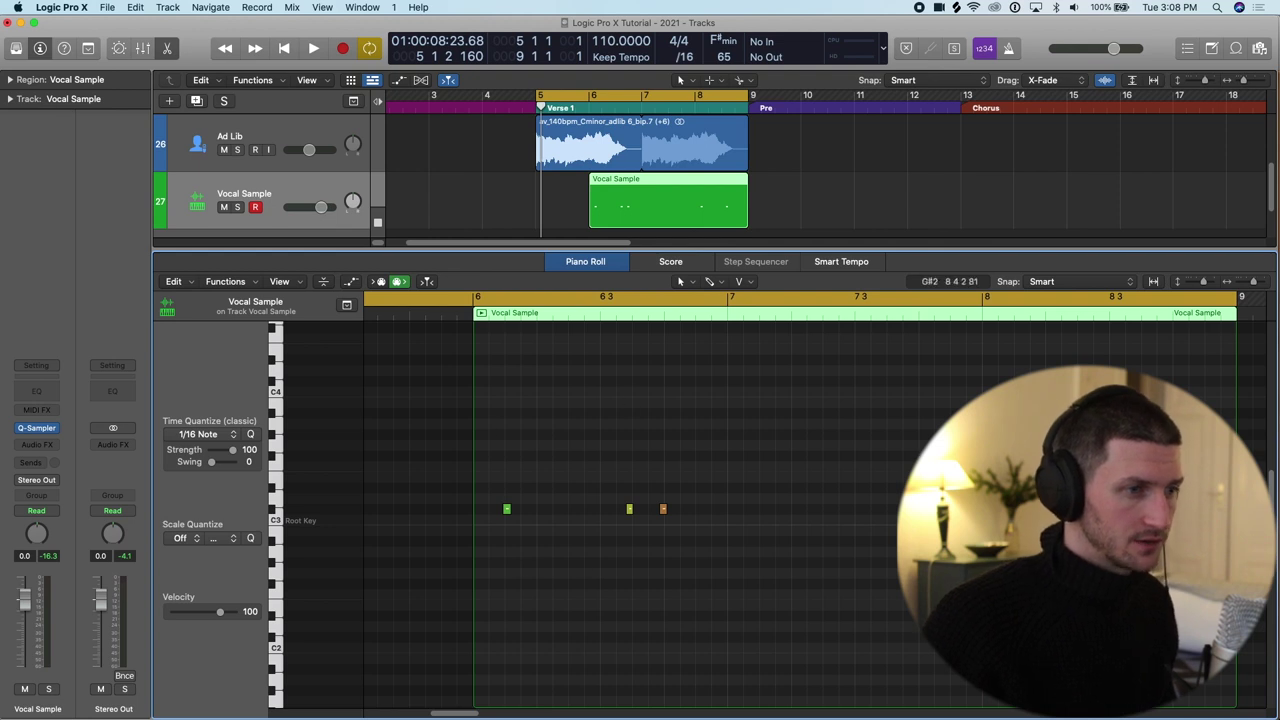
{"action": "left_click", "coordinate": [507, 556]}
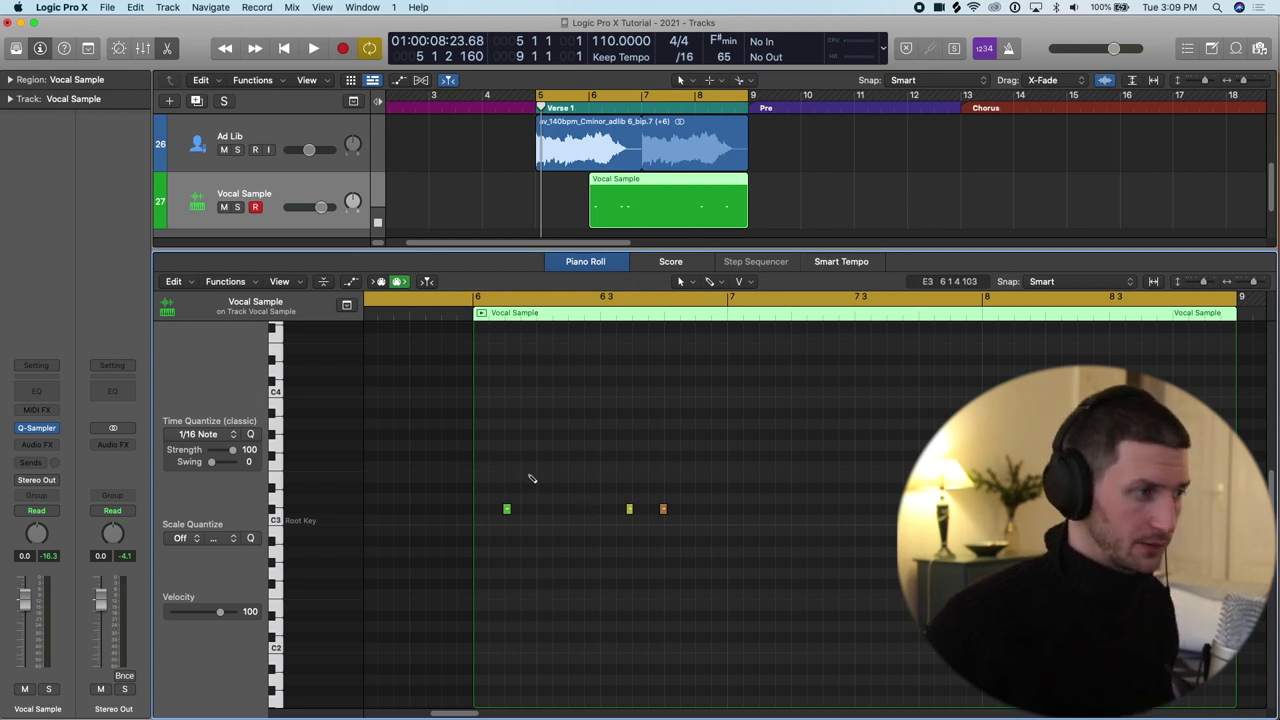
{"action": "key", "text": "super+a"}
{"action": "left_click", "coordinate": [251, 435]}
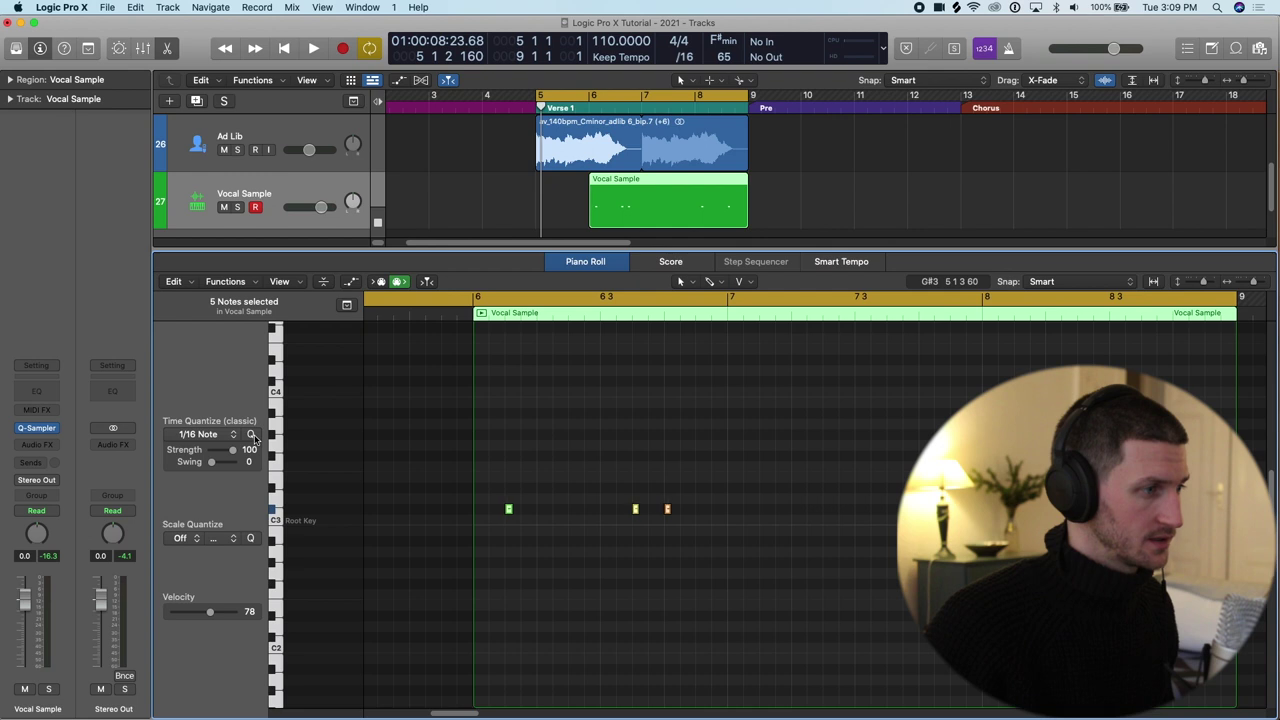
Set the cycle range to bars 6 to 9 and play it back, soloing the Ad Lib and Vocal Sample tracks.
{"action": "left_click", "coordinate": [590, 97]}
{"action": "left_click_drag", "start_coordinate": [590, 97], "coordinate": [749, 98]}
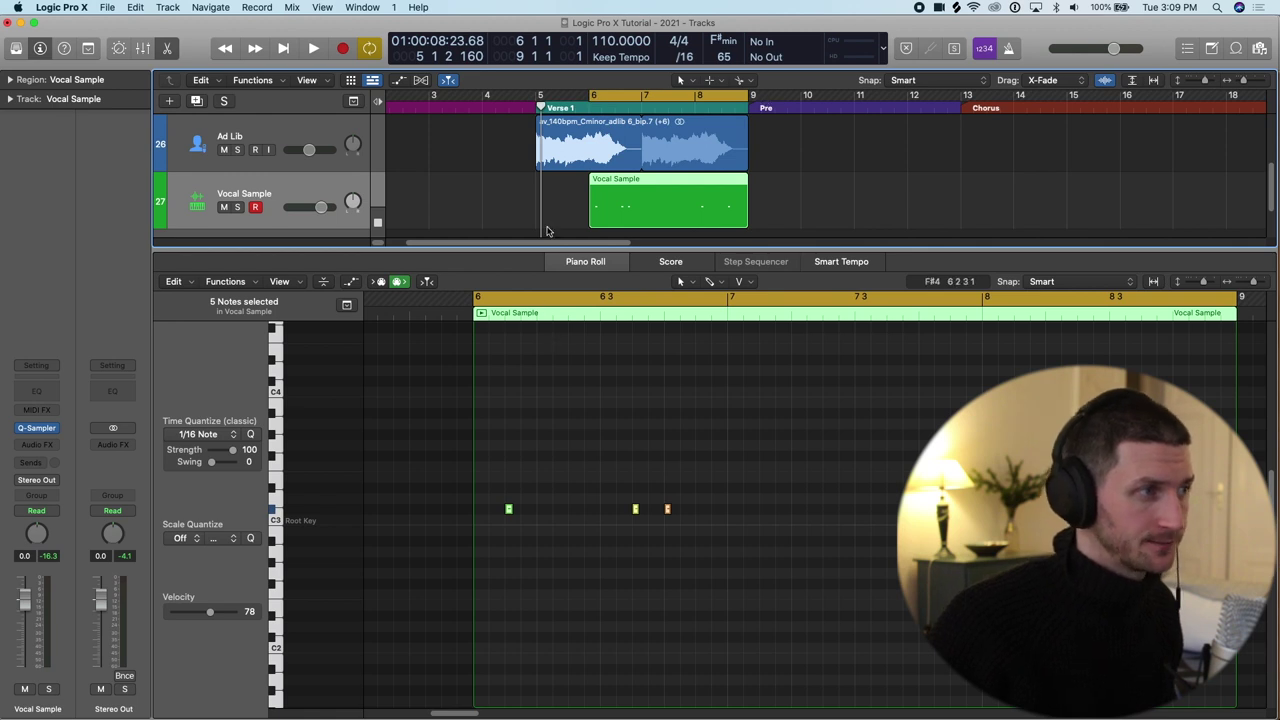
{"action": "key", "text": "space"}
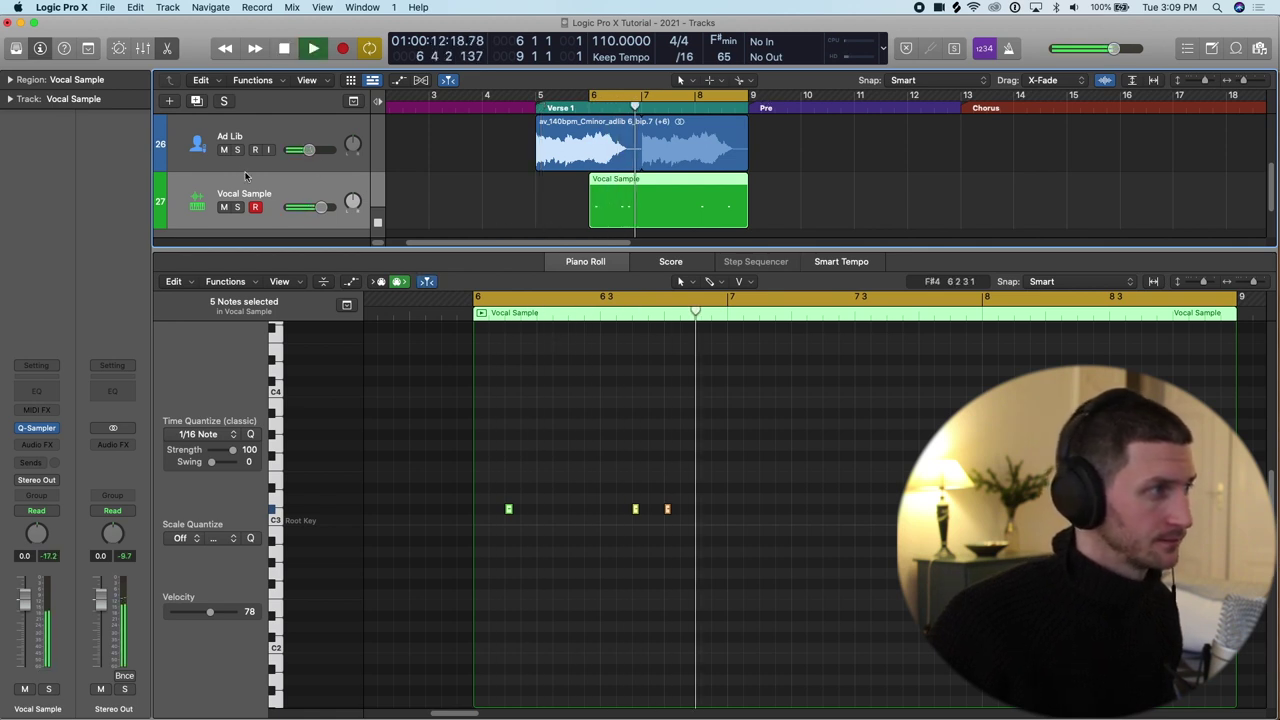
{"action": "key", "text": "ctrl+s"}
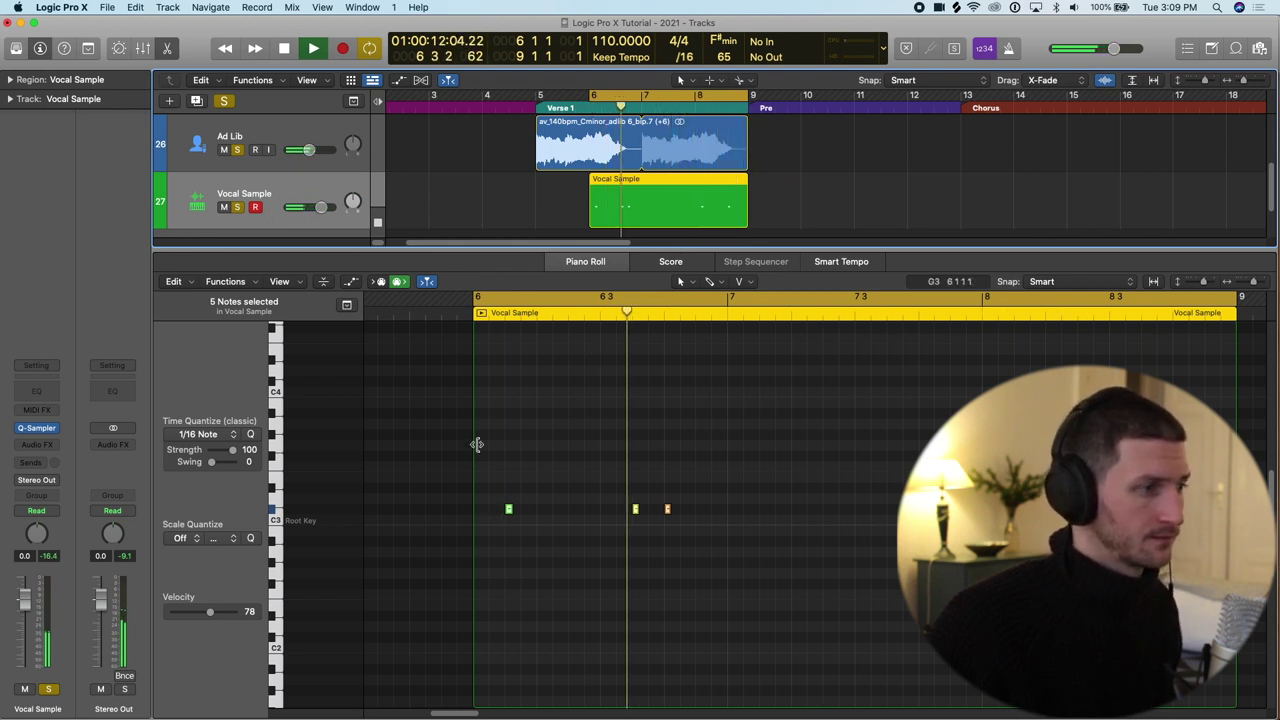
{"action": "key", "text": "space"}
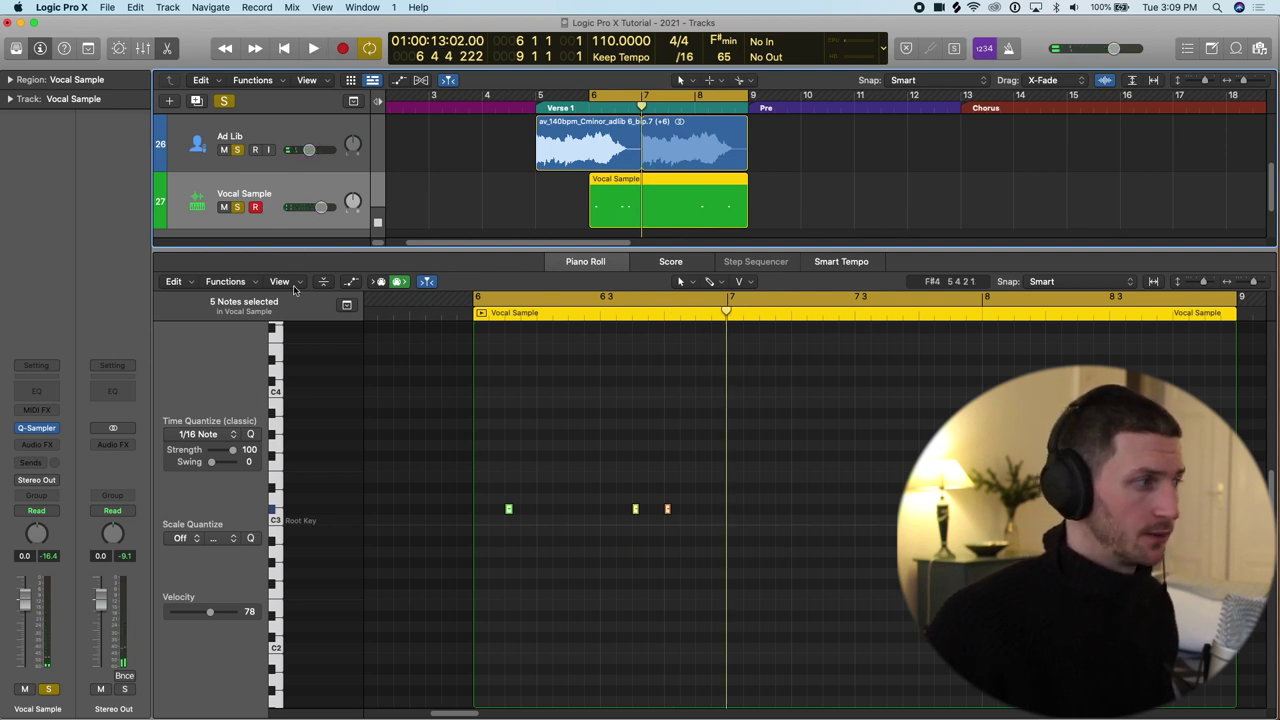
Insert a stereo Space Designer reverb as an audio effect on the Vocal Sample track.
{"action": "left_click", "coordinate": [53, 446]}
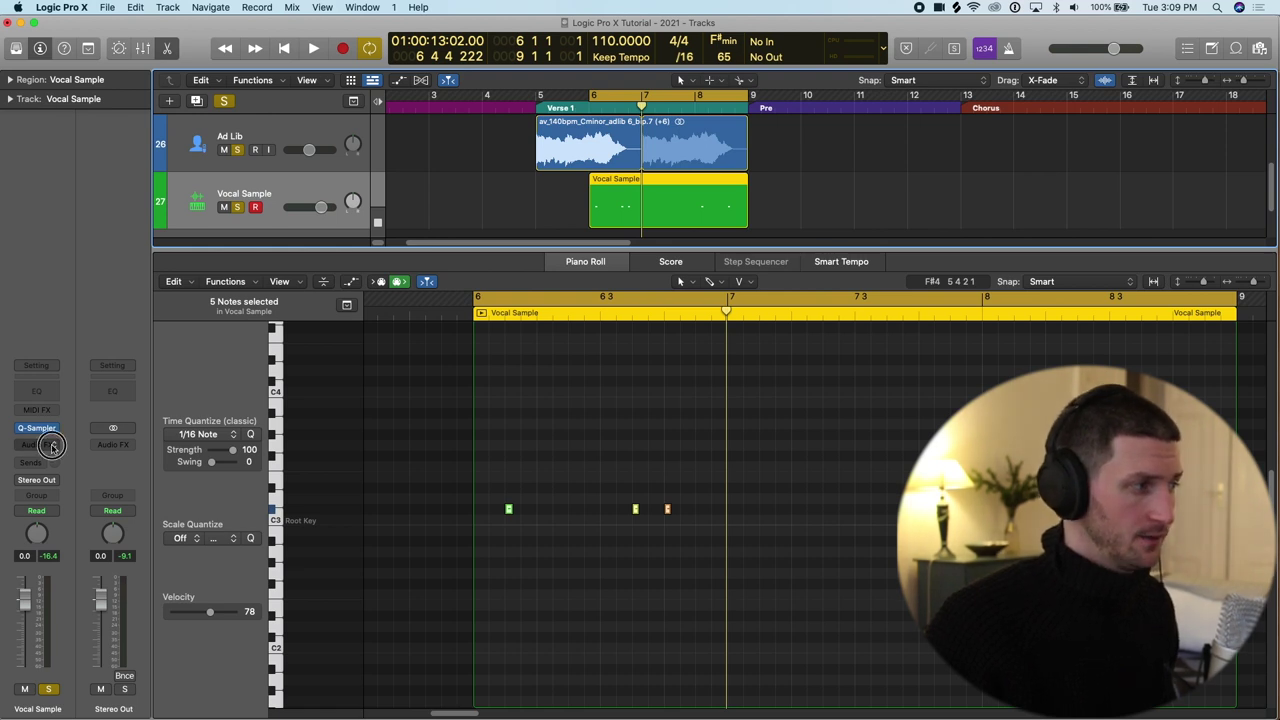
{"action": "left_click", "coordinate": [52, 446]}
{"action": "left_click", "coordinate": [53, 448]}
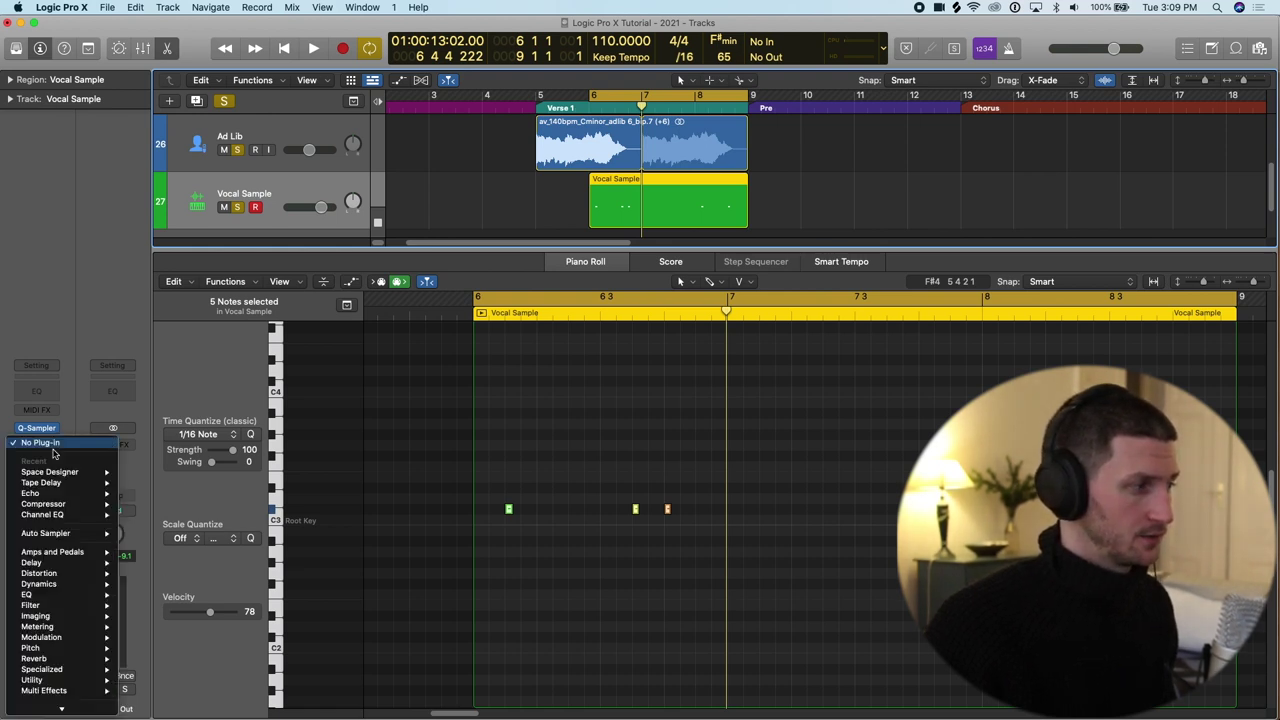
{"action": "mouse_move", "coordinate": [71, 659]}
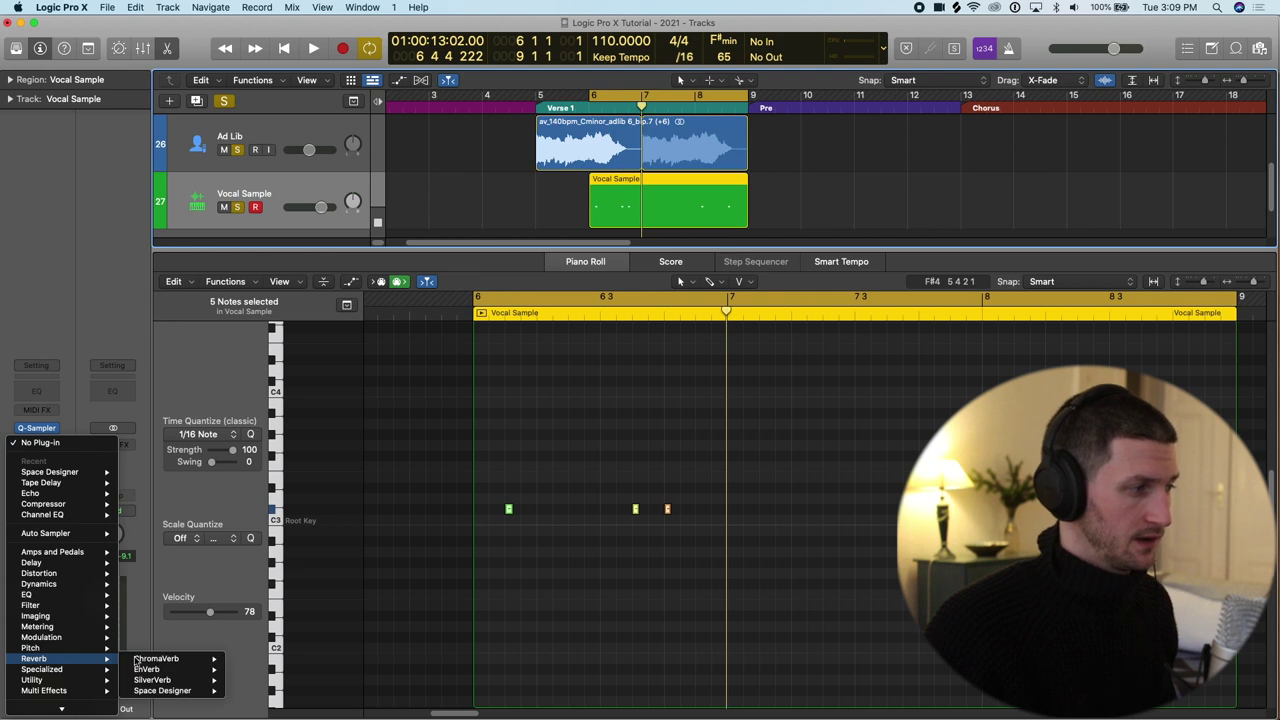
{"action": "mouse_move", "coordinate": [184, 692]}
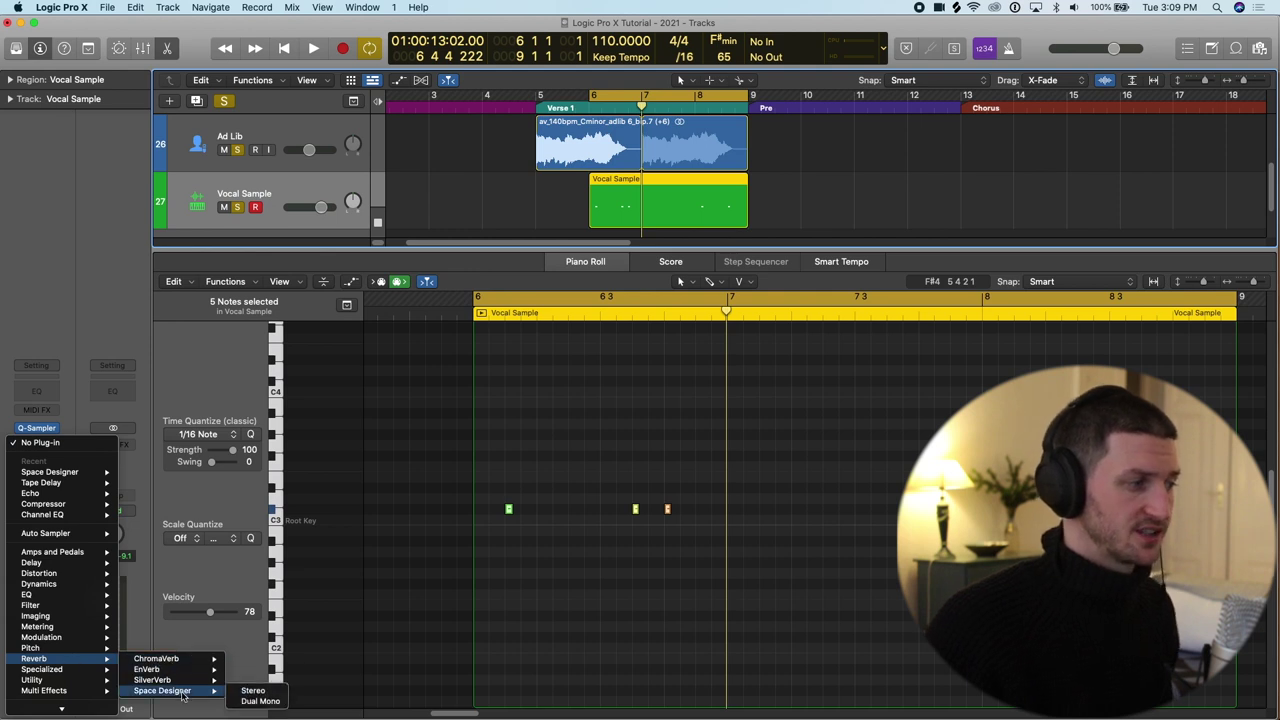
{"action": "left_click", "coordinate": [250, 691]}
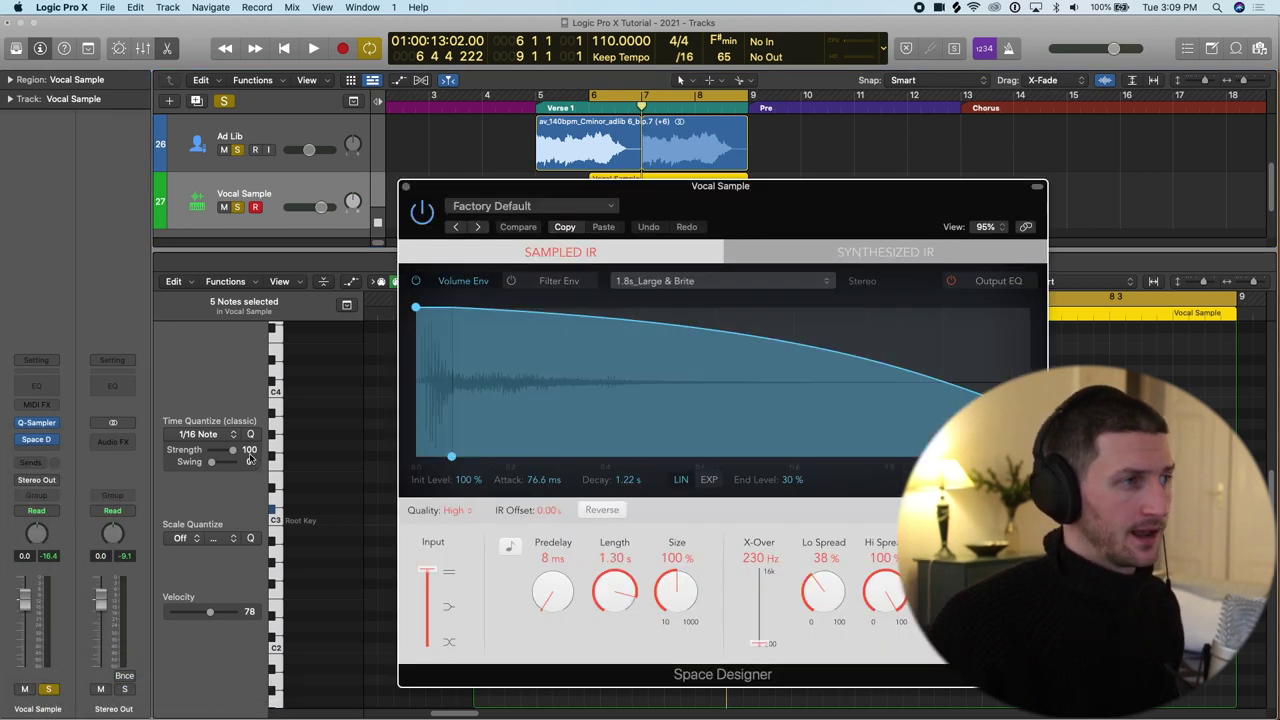
Load Space Designer's large indoor space preset 08.7s Big Gothic Church, set Wet to -8.0 dB, and close the plug-in.
{"action": "left_click_drag", "start_coordinate": [796, 204], "coordinate": [695, 105]}
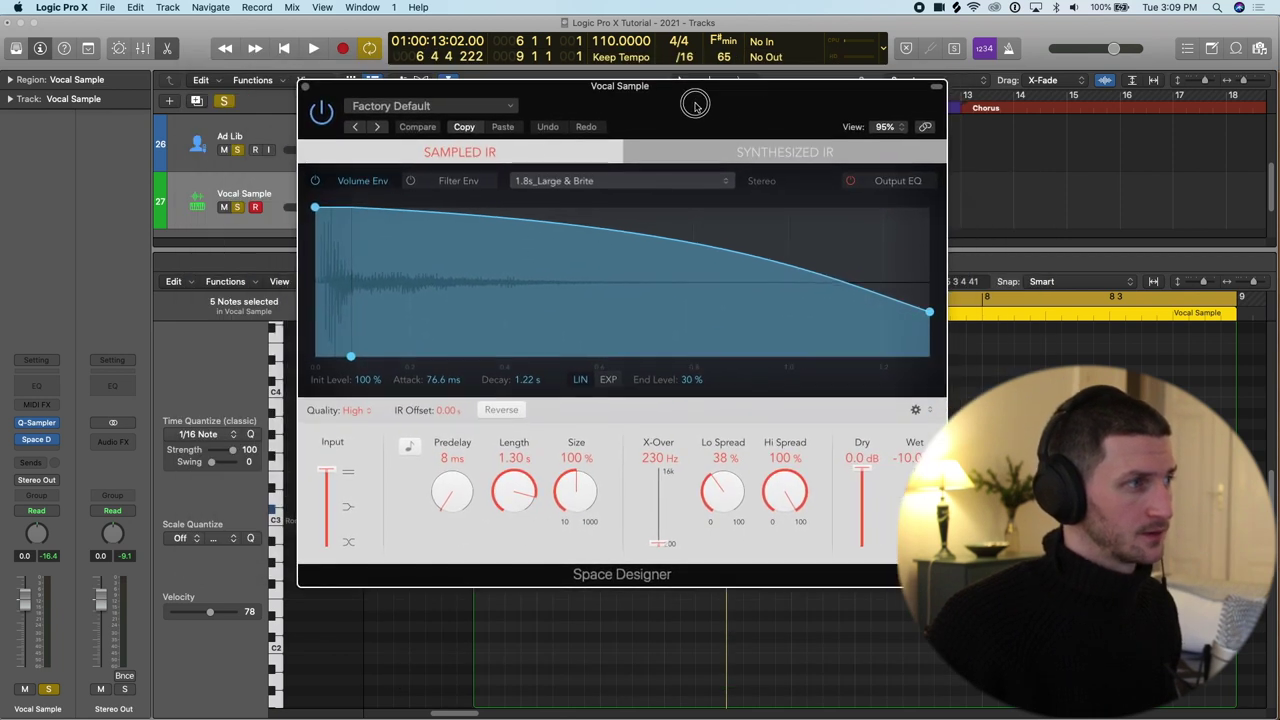
{"action": "left_click", "coordinate": [492, 106]}
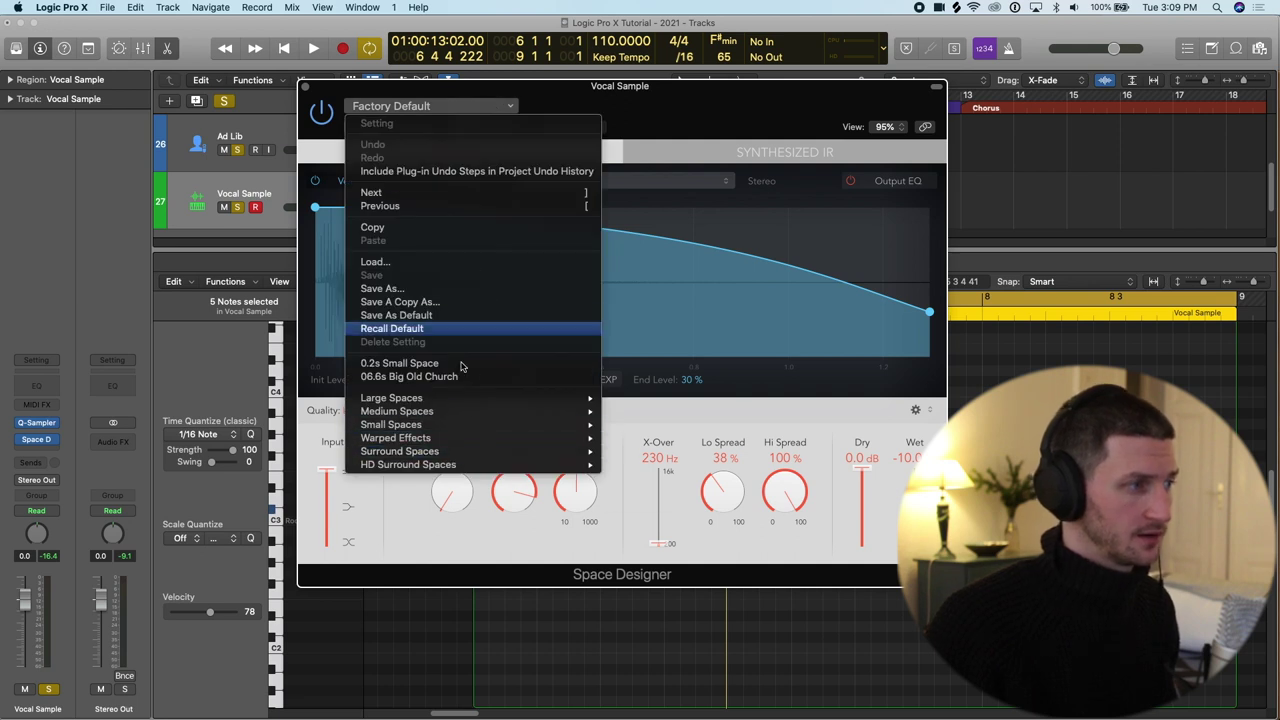
{"action": "mouse_move", "coordinate": [460, 403]}
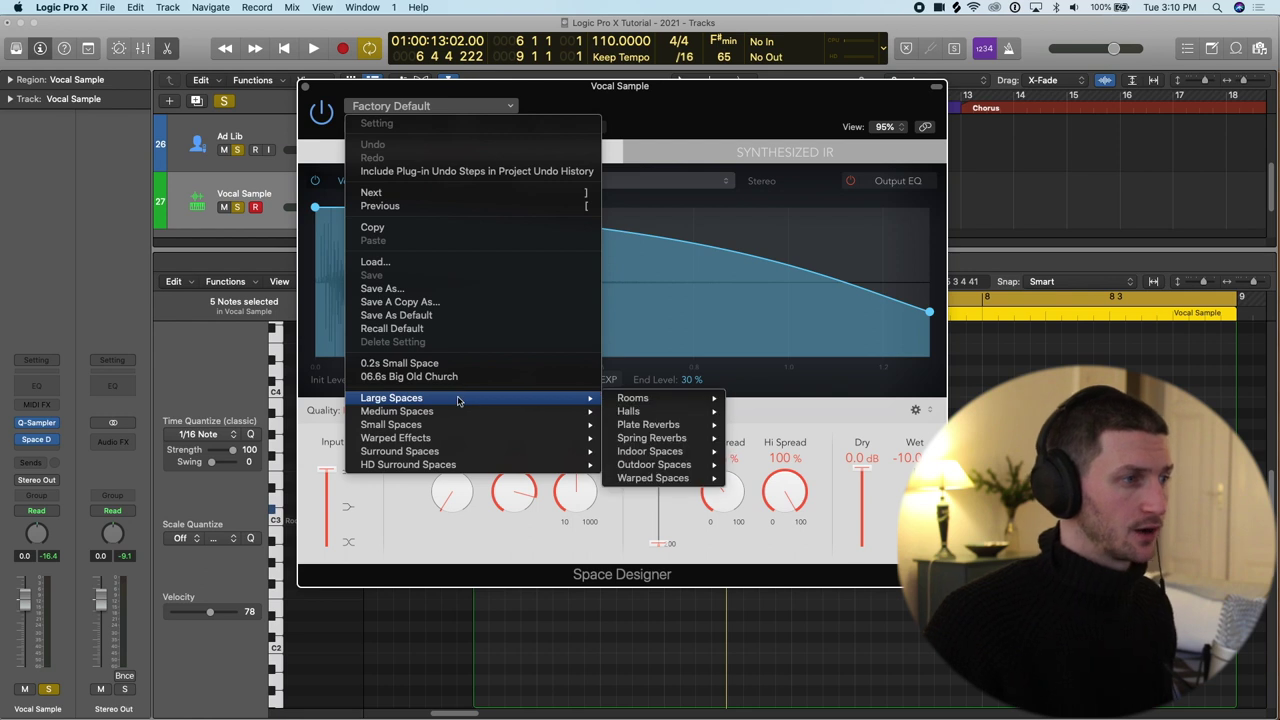
{"action": "mouse_move", "coordinate": [677, 414]}
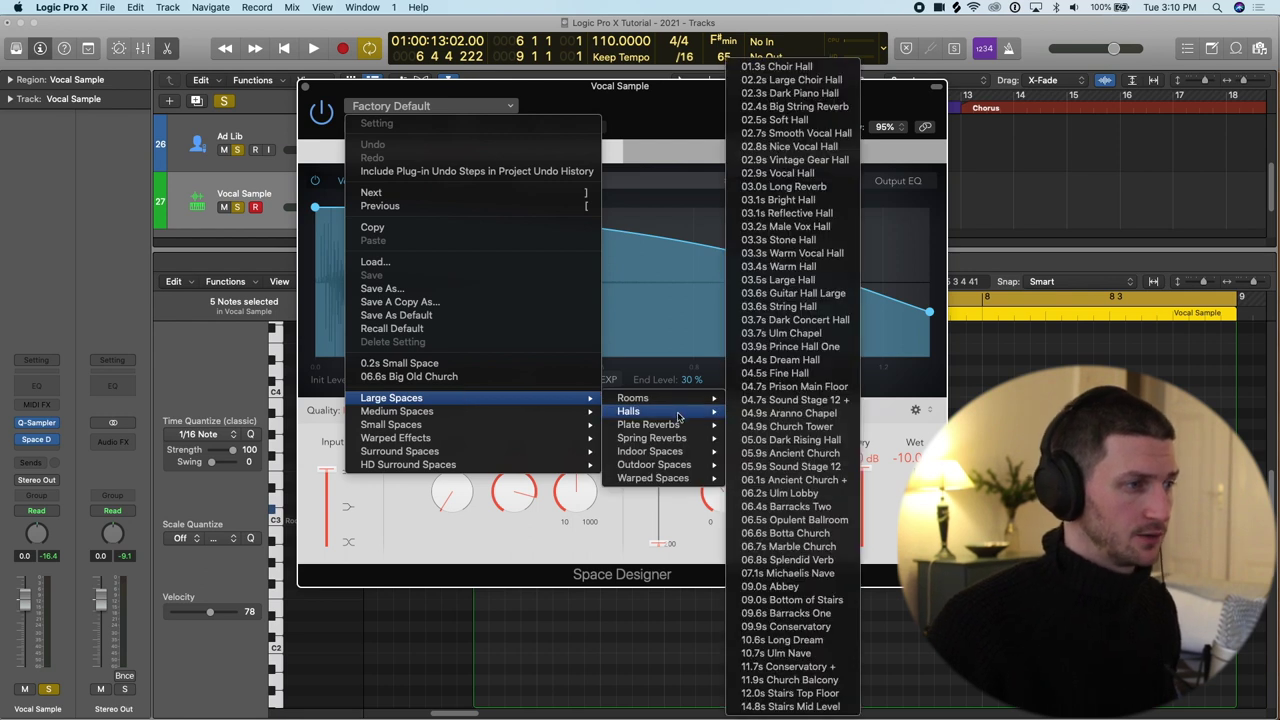
{"action": "mouse_move", "coordinate": [672, 452]}
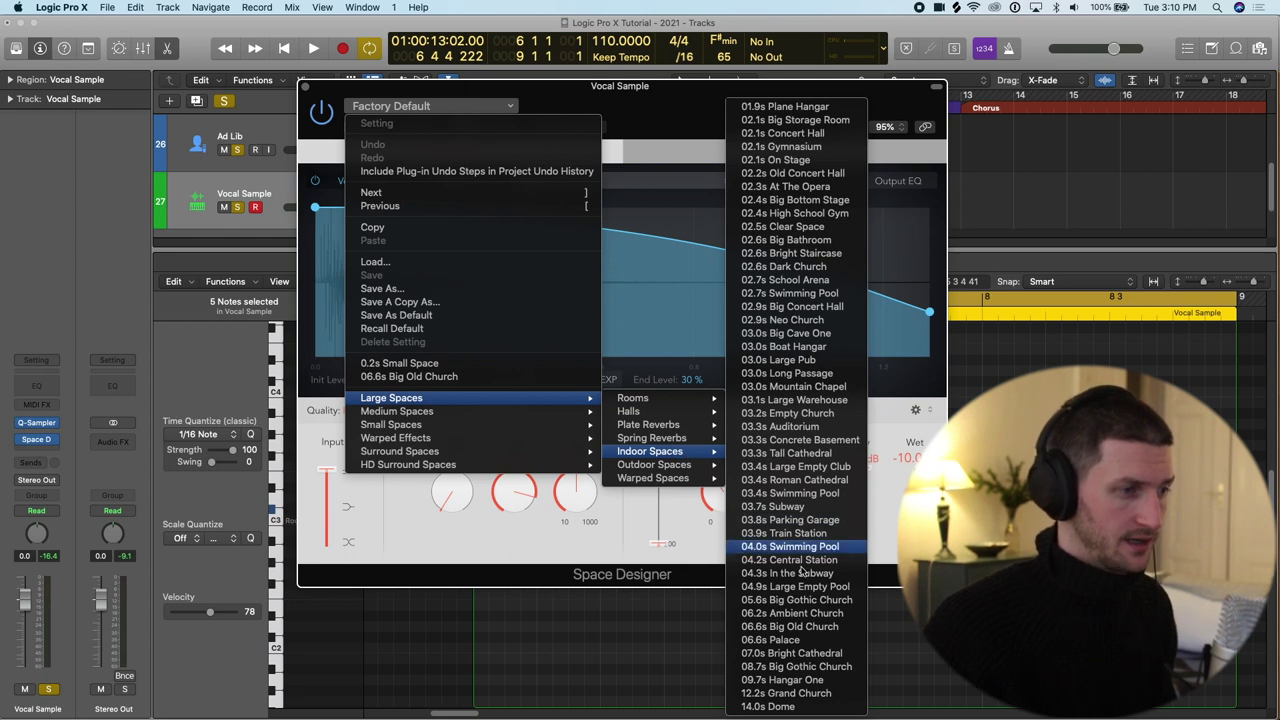
{"action": "left_click", "coordinate": [785, 667]}
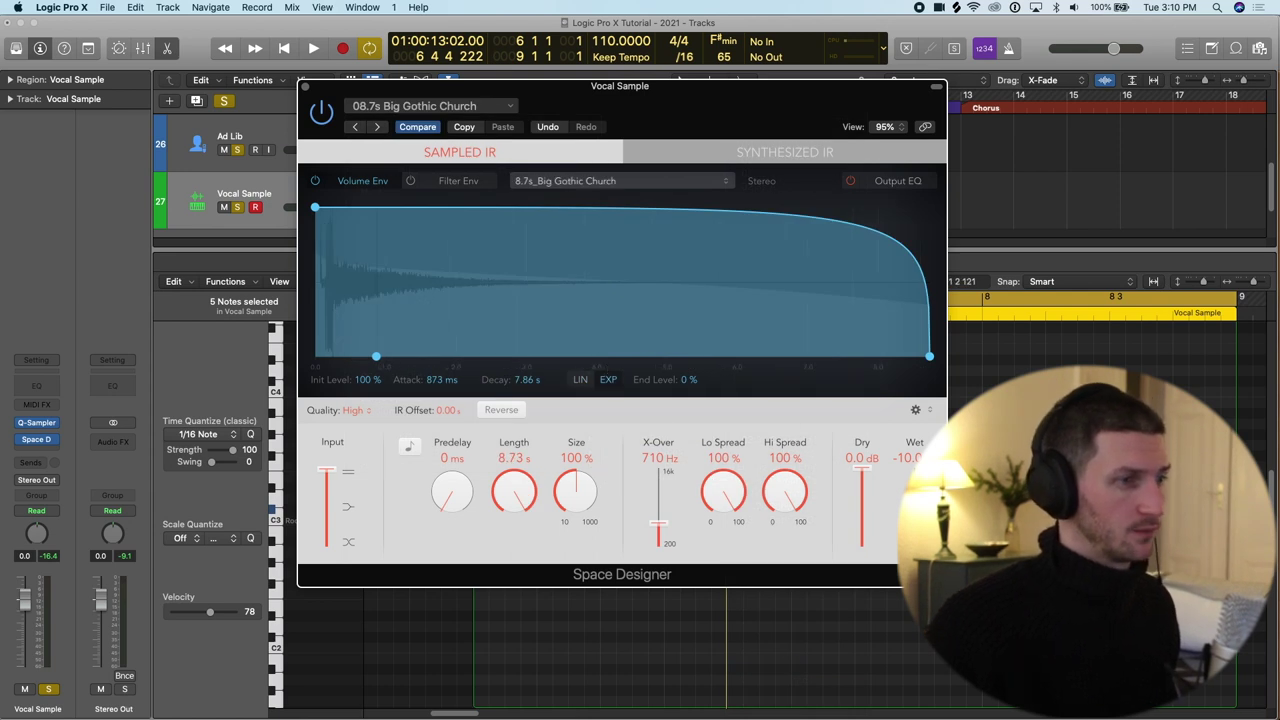
{"action": "left_click_drag", "start_coordinate": [915, 486], "coordinate": [915, 483]}
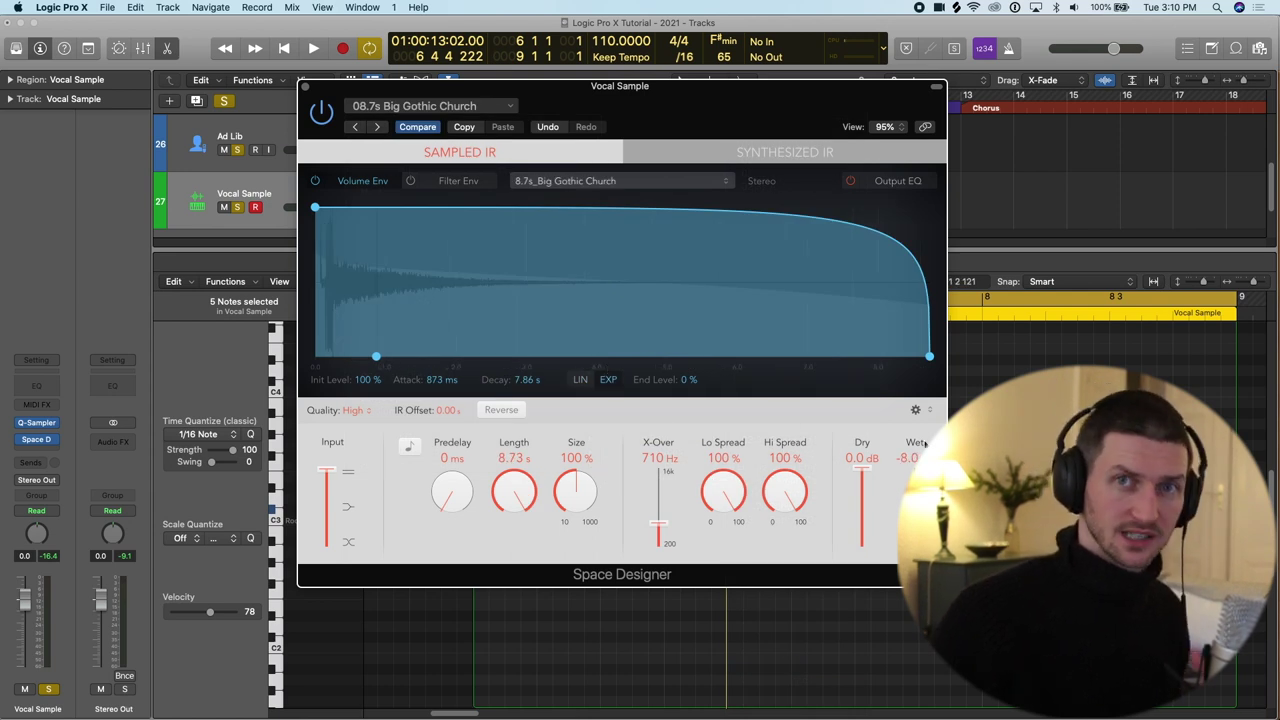
{"action": "left_click", "coordinate": [303, 89]}
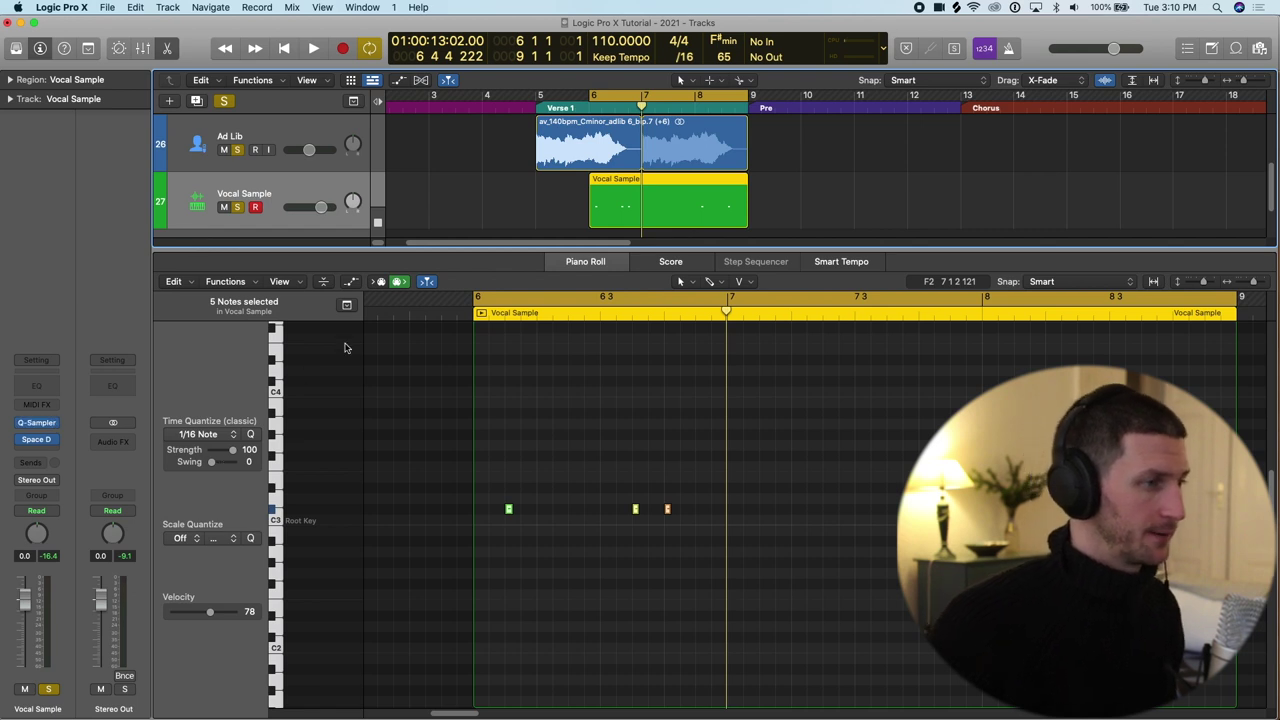
Balance the parts during cycle playback with solo switched off, lowering the Vocal Sample volume and setting Ad Lib to -12.0 dB.
{"action": "key", "text": "space"}
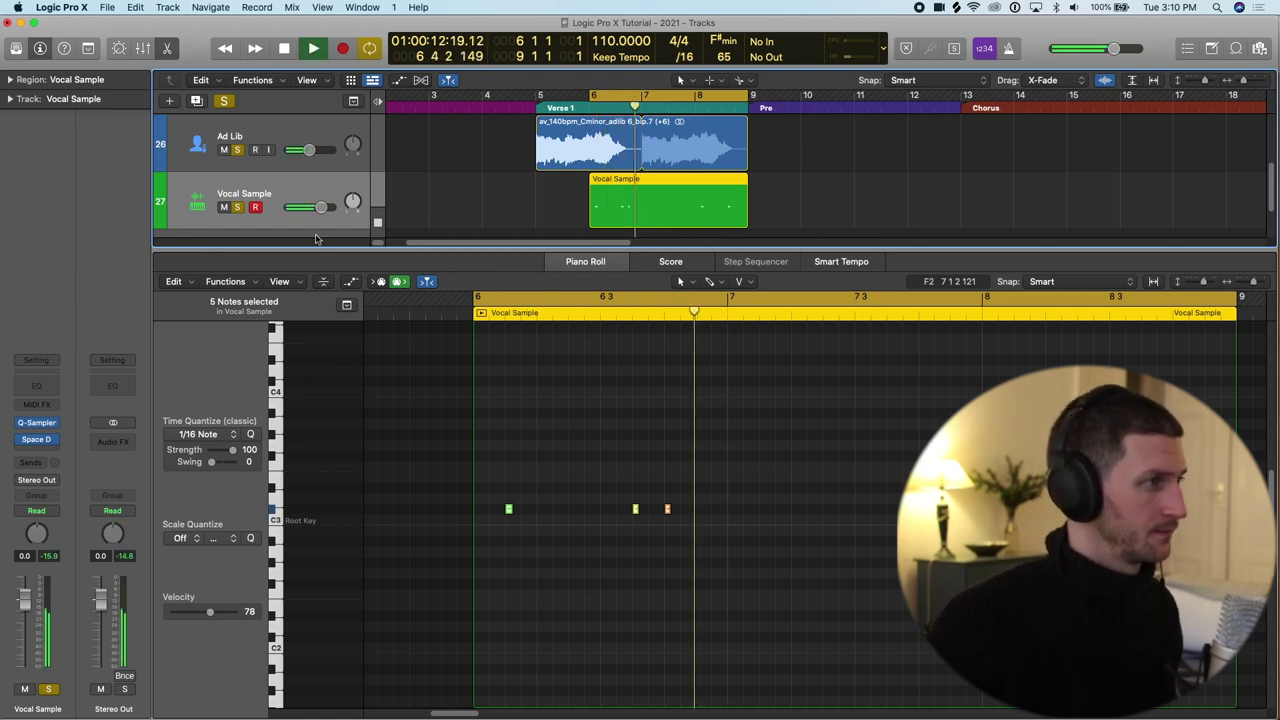
{"action": "left_click_drag", "start_coordinate": [320, 208], "coordinate": [319, 208]}
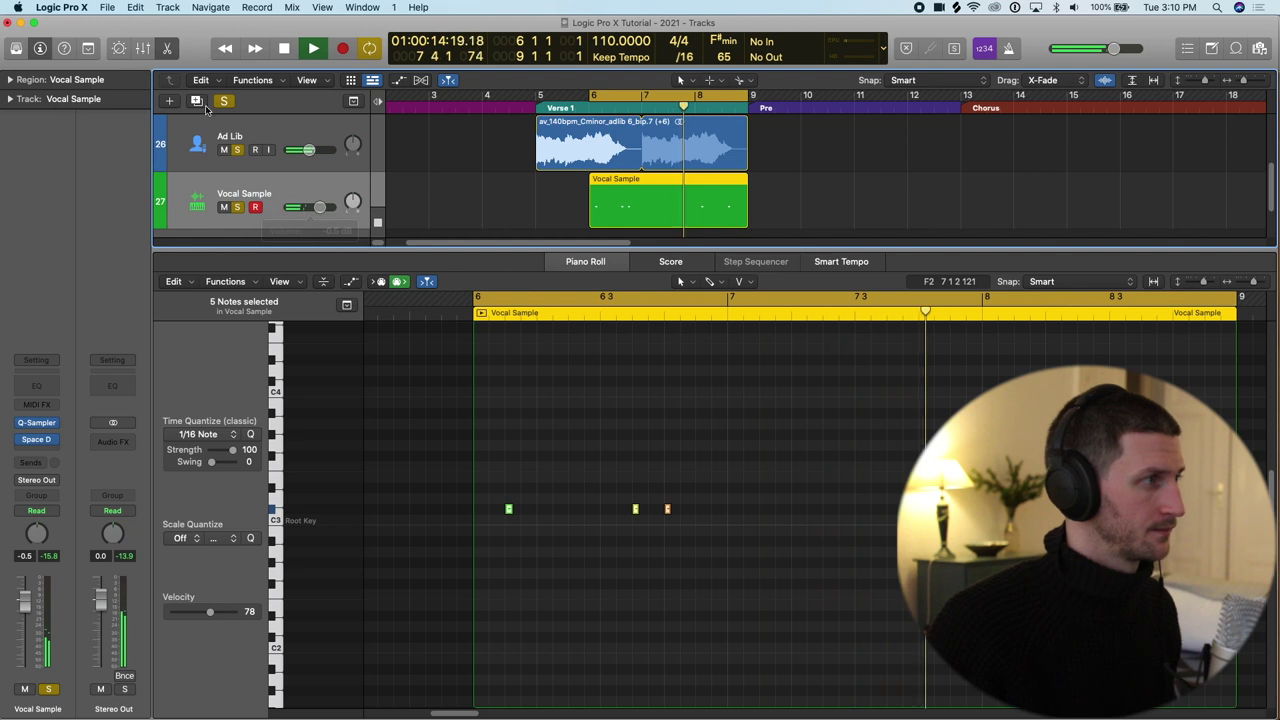
{"action": "left_click", "coordinate": [224, 101]}
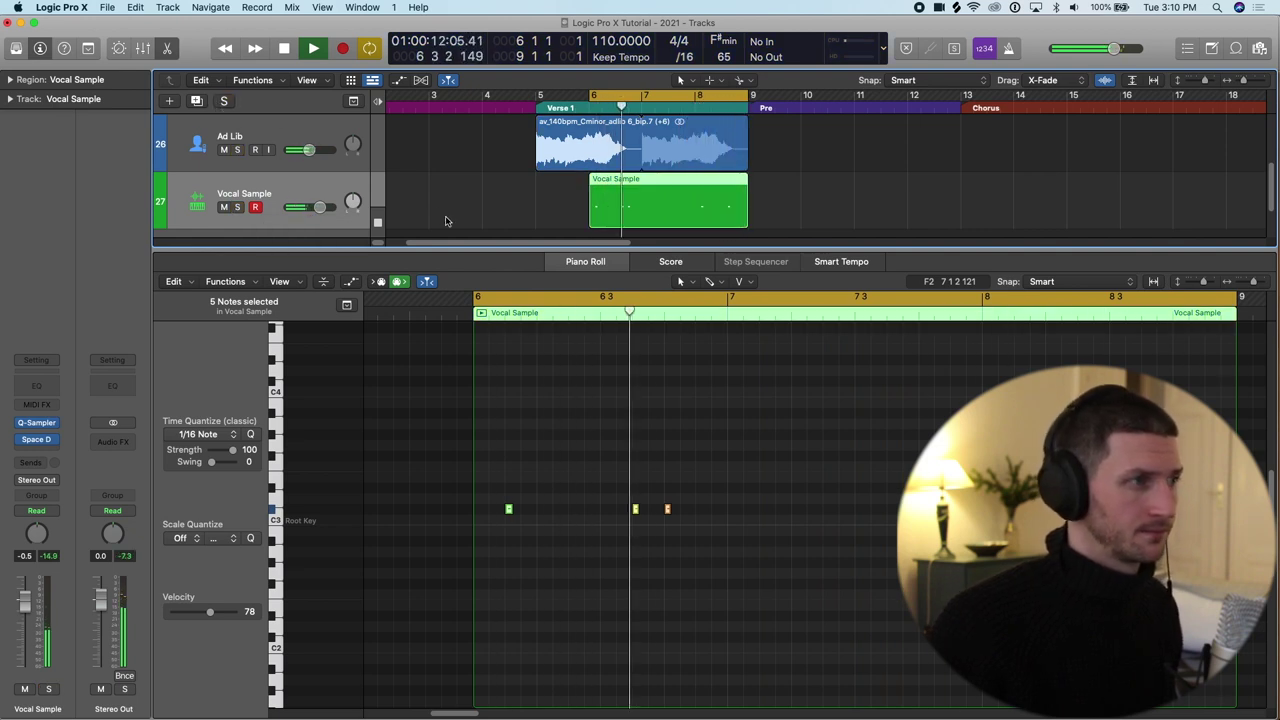
{"action": "left_click_drag", "start_coordinate": [319, 207], "coordinate": [317, 207]}
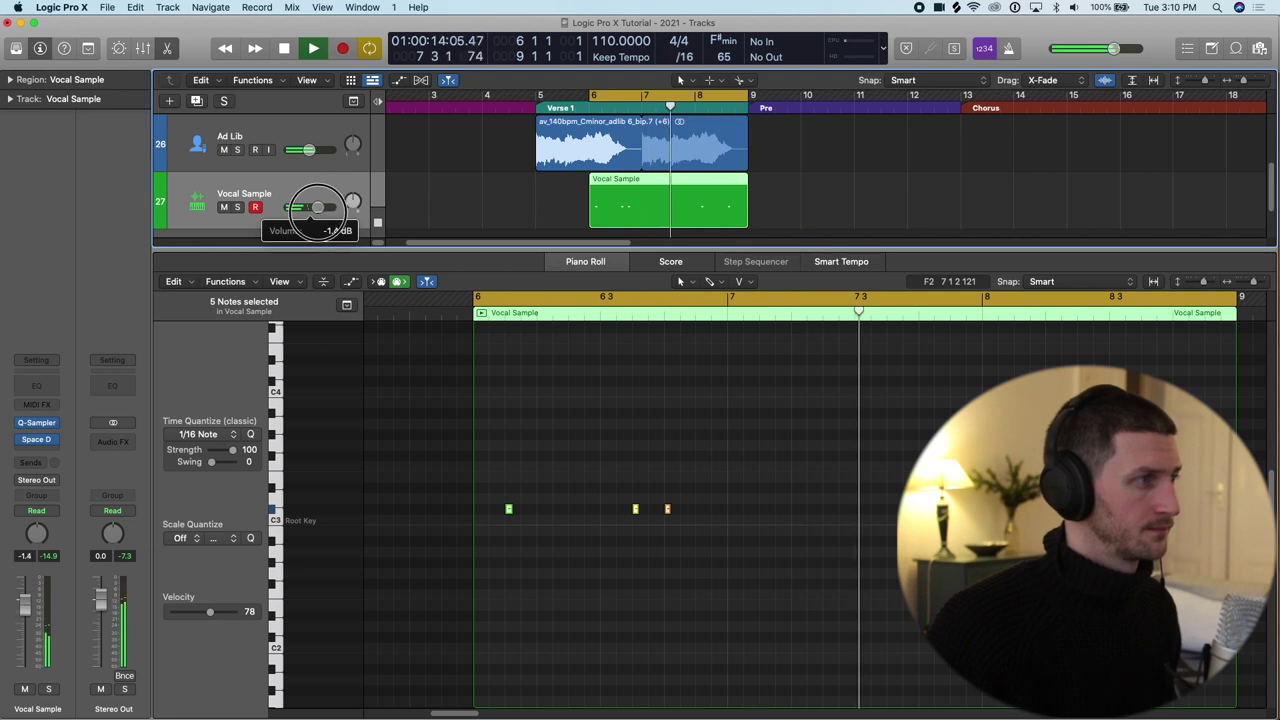
{"action": "left_click_drag", "start_coordinate": [295, 150], "coordinate": [293, 155]}
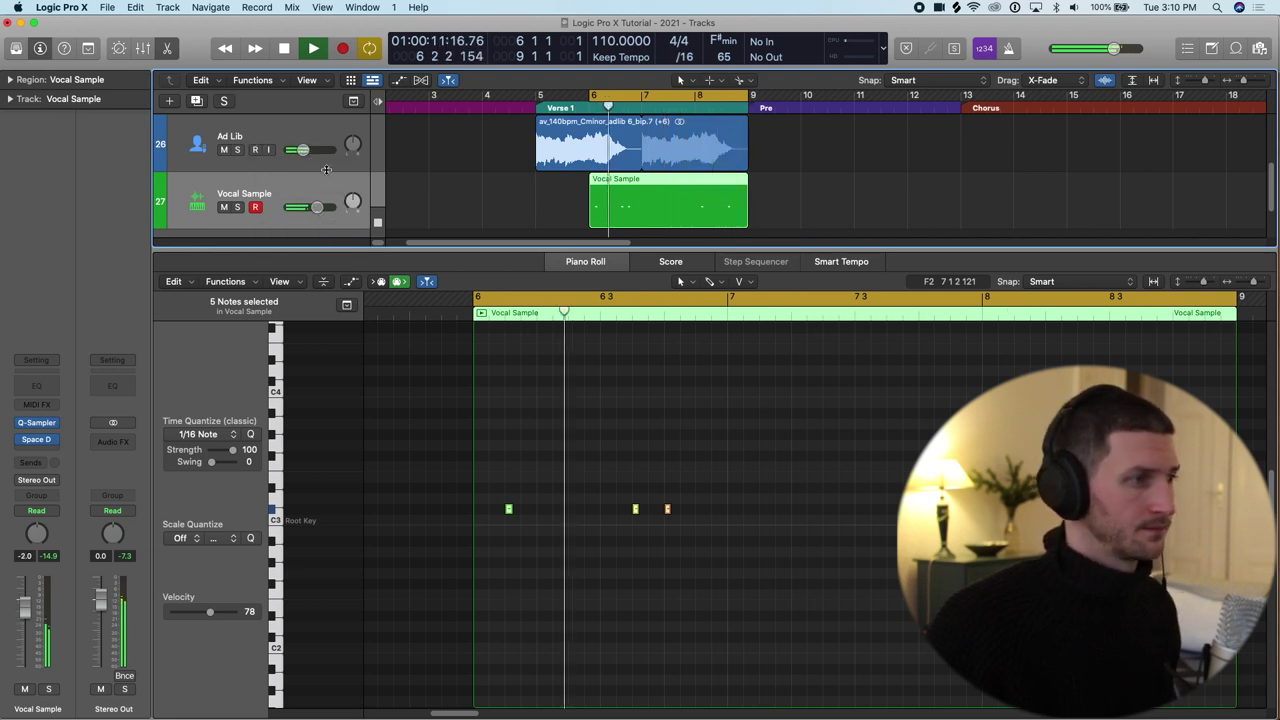
{"action": "left_click_drag", "start_coordinate": [316, 207], "coordinate": [313, 207]}
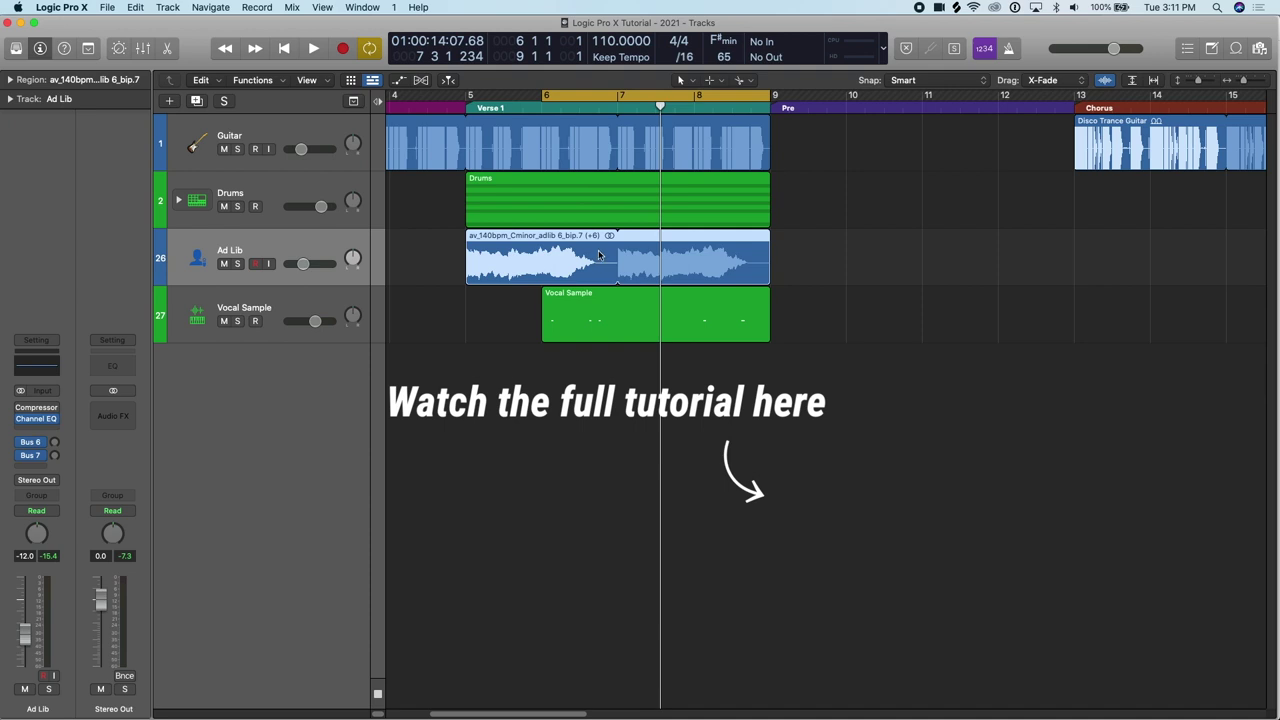
Open the choice of primary editing tools for the Tracks area.
{"action": "left_click", "coordinate": [688, 80]}
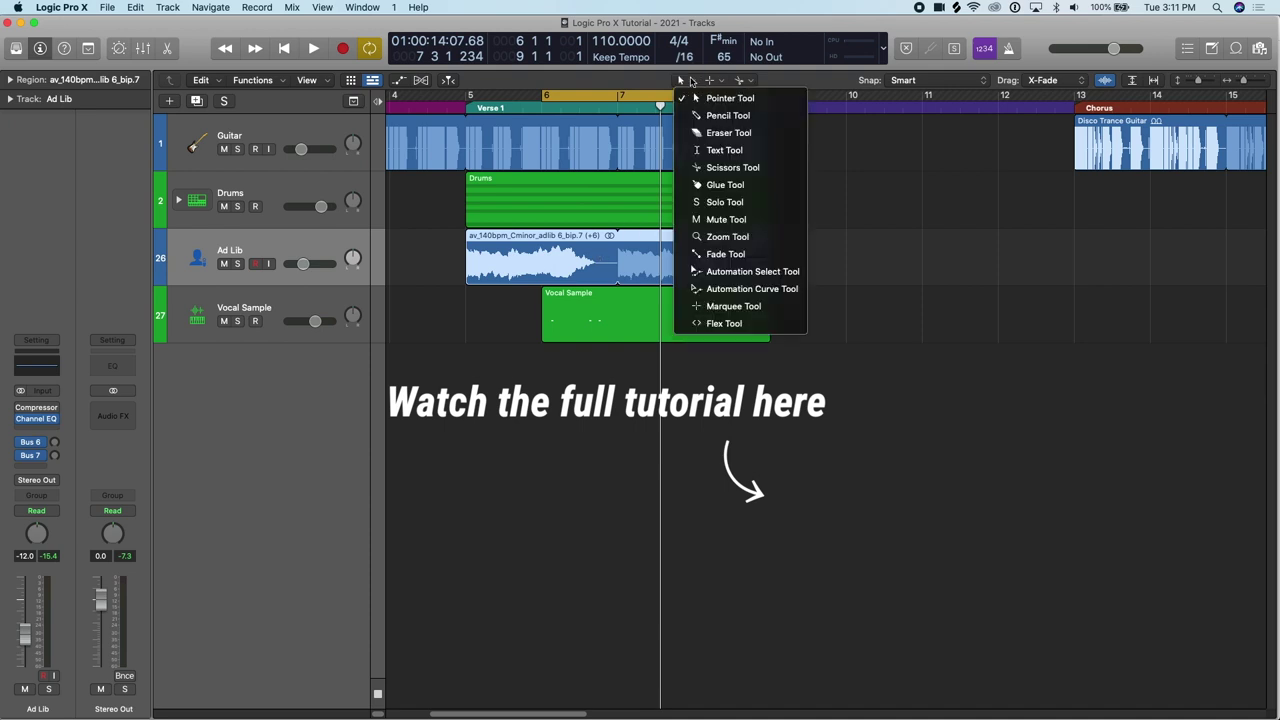